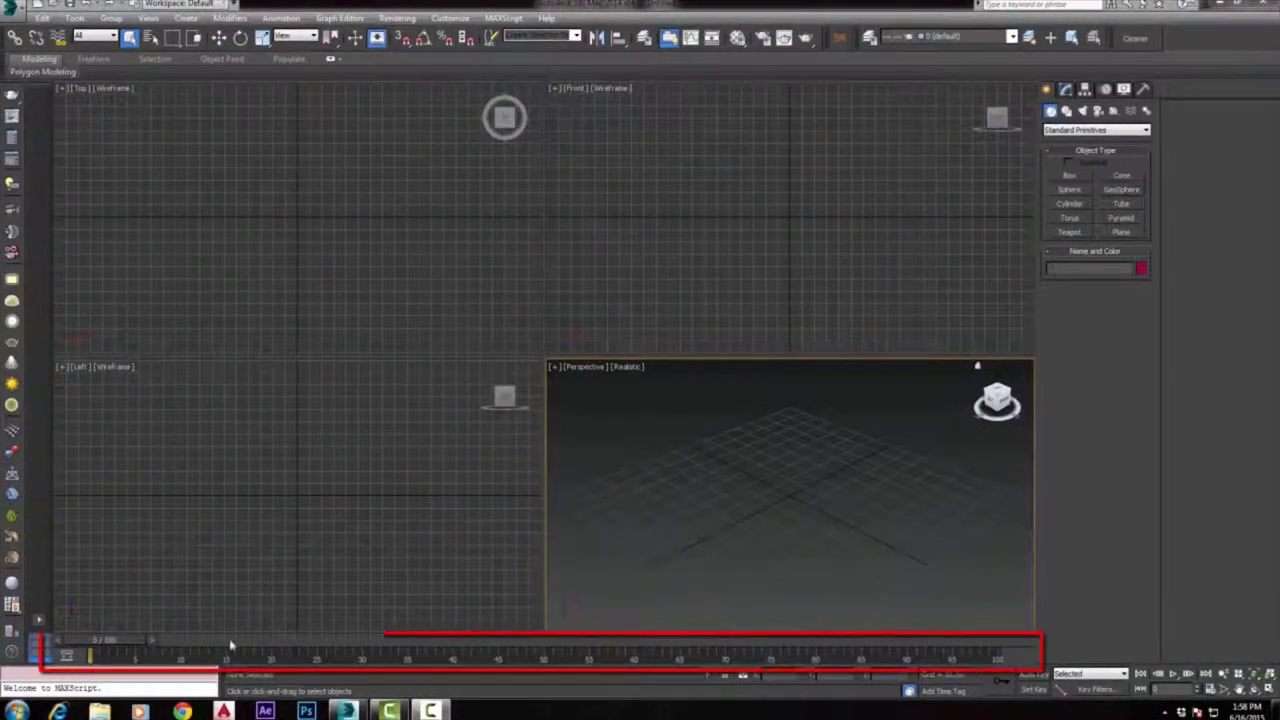
Scrub to about frame 90 and back, then try PAL and Custom frame rates before restoring NTSC.
{"action": "left_click_drag", "start_coordinate": [140, 635], "coordinate": [1215, 623]}
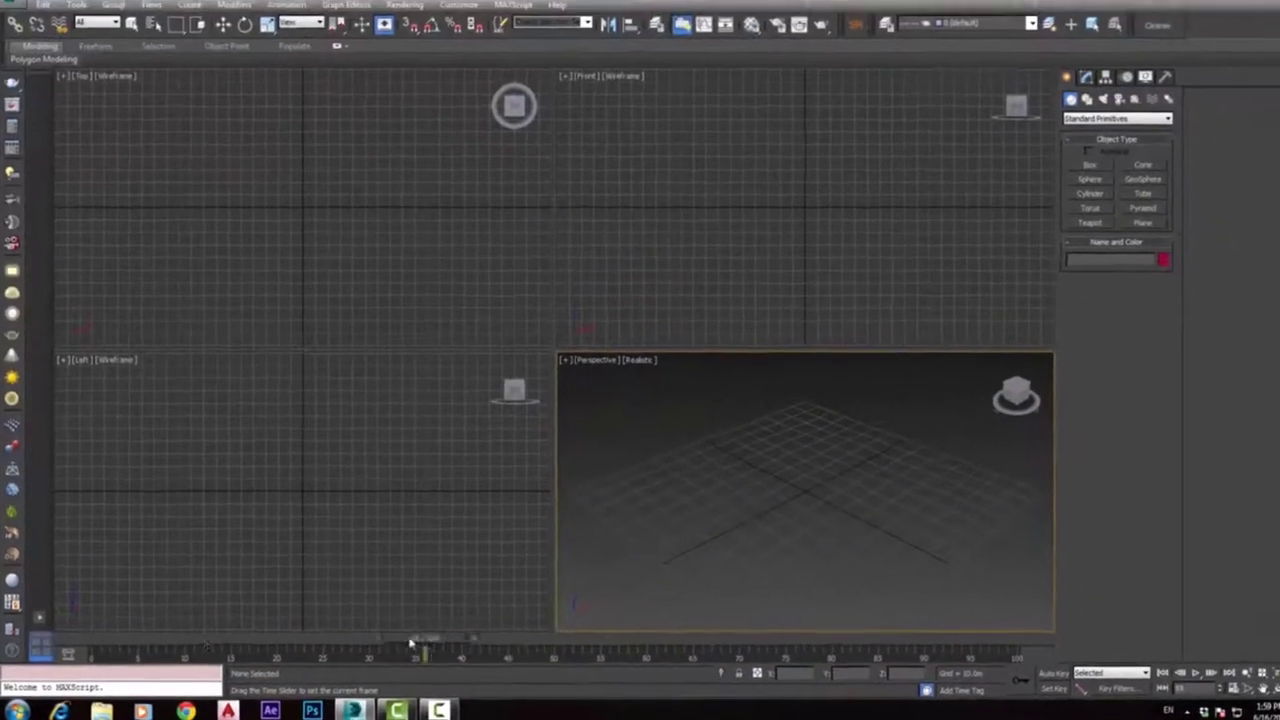
{"action": "left_click_drag", "start_coordinate": [1175, 627], "coordinate": [110, 640]}
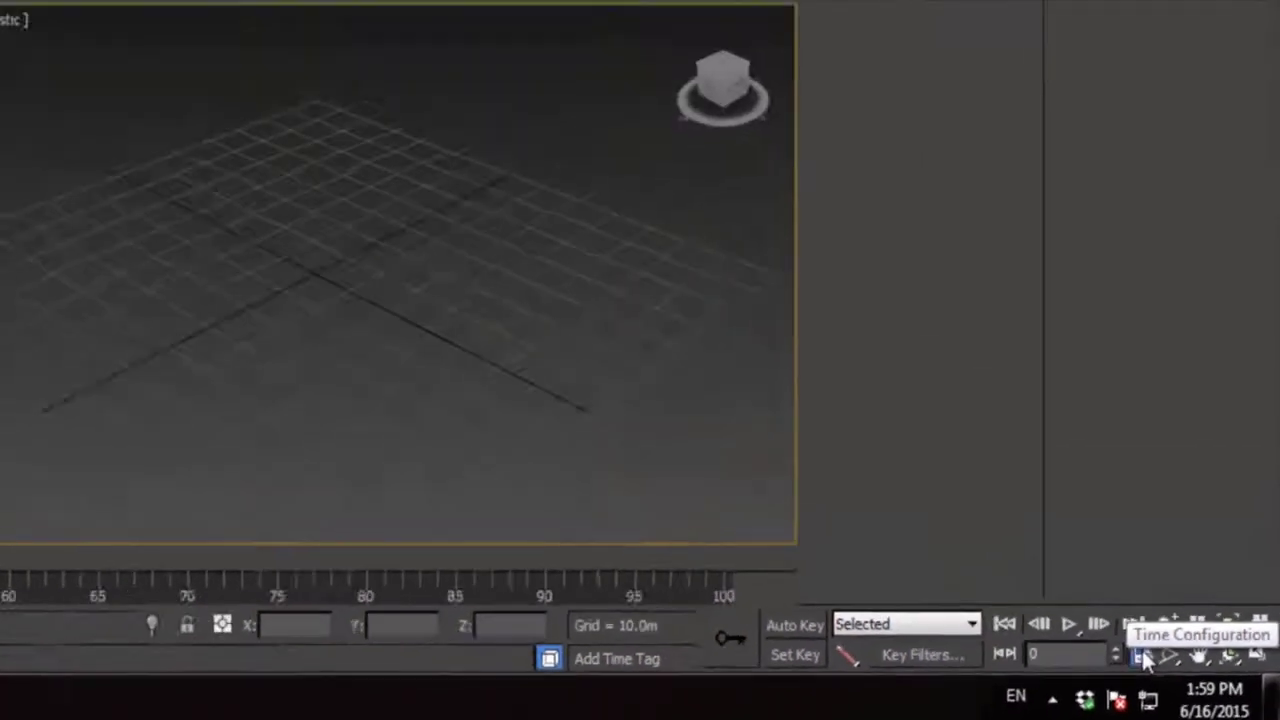
{"action": "left_click", "coordinate": [990, 585]}
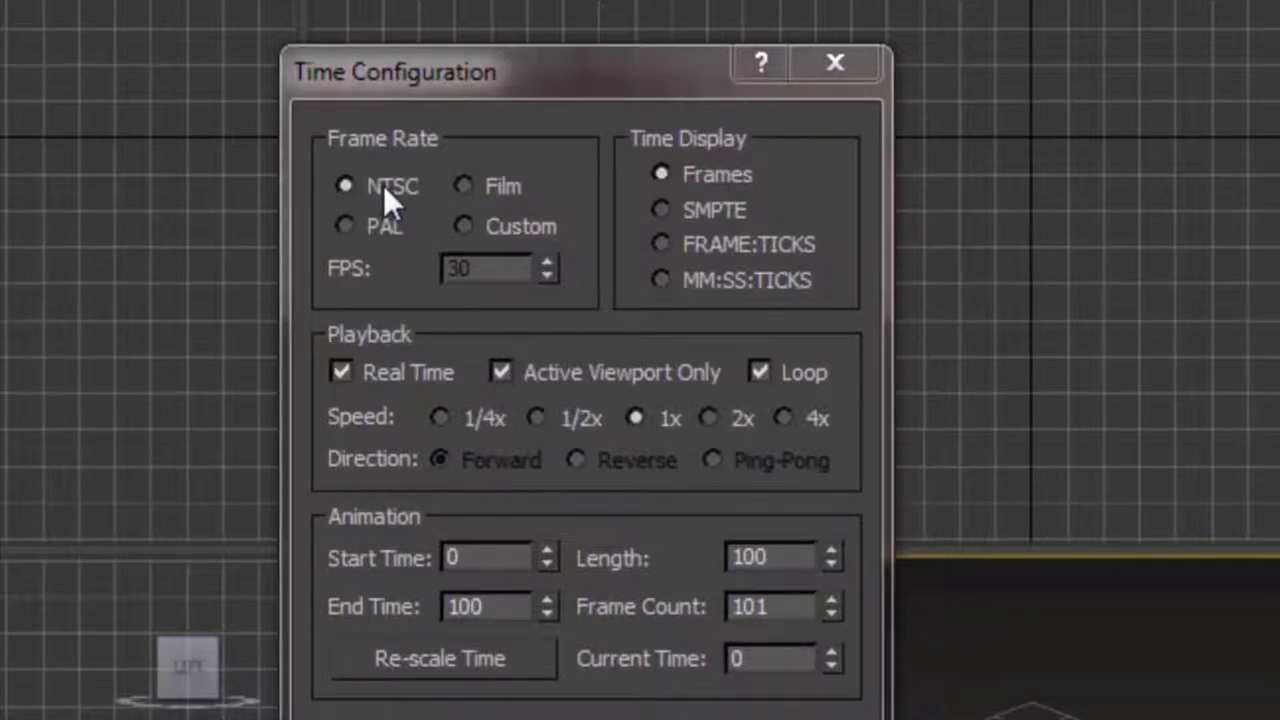
{"action": "left_click", "coordinate": [372, 222]}
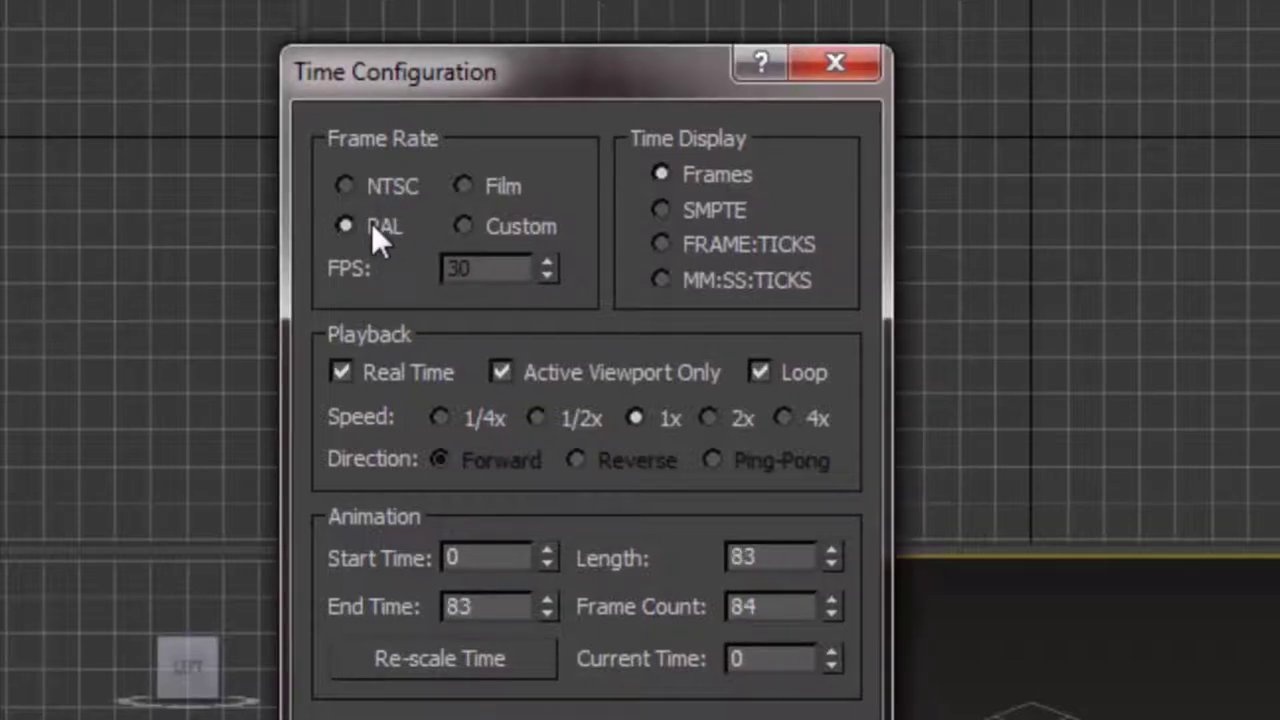
{"action": "left_click", "coordinate": [470, 226]}
{"action": "left_click_drag", "start_coordinate": [491, 277], "coordinate": [437, 277]}
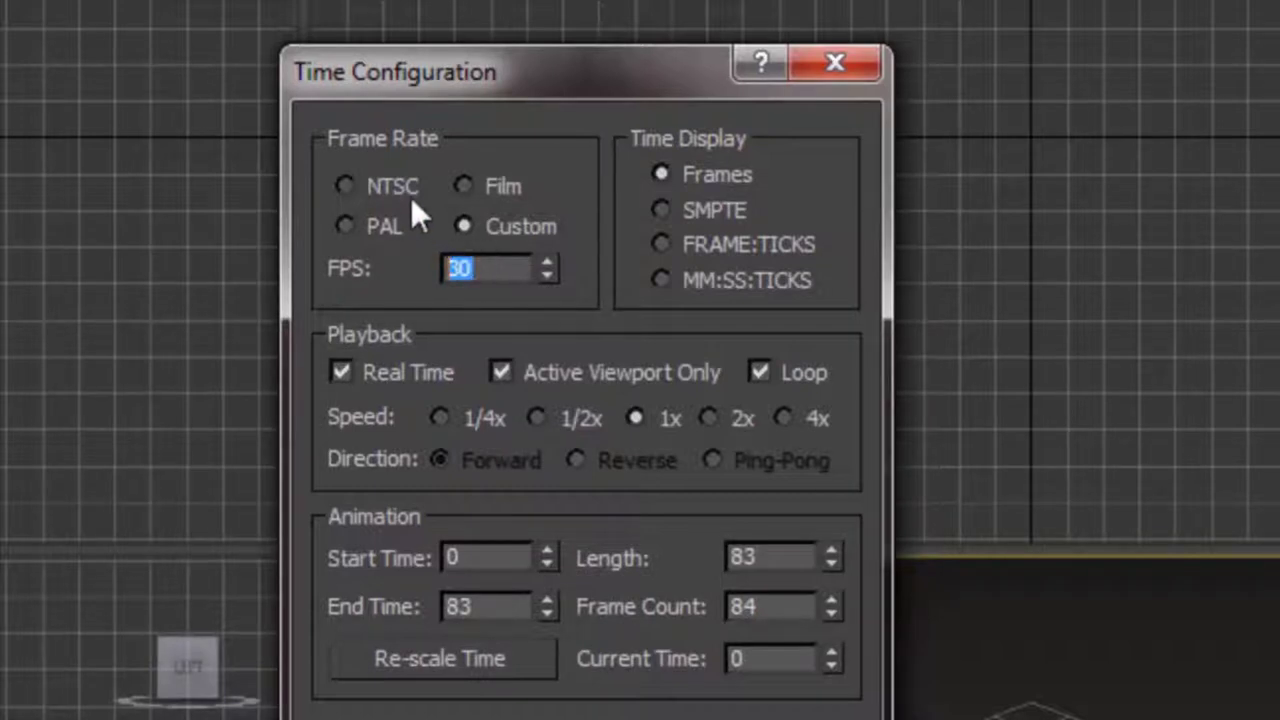
{"action": "left_click", "coordinate": [346, 186]}
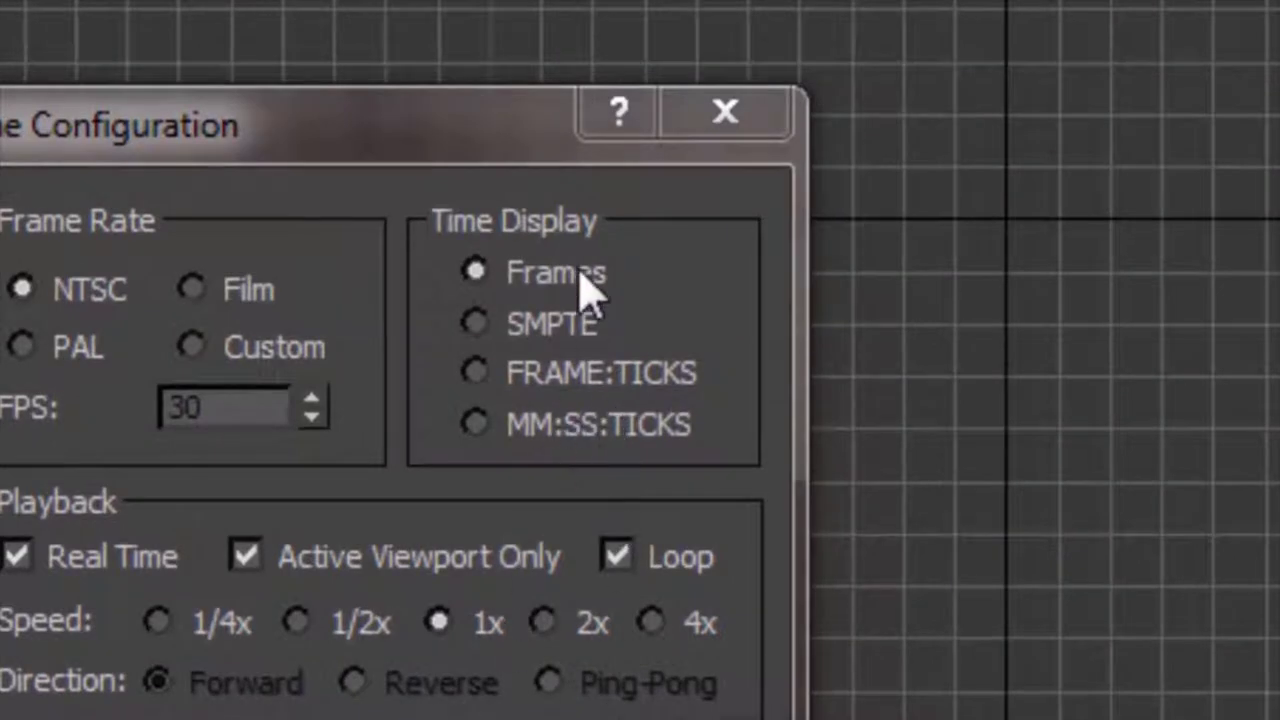
{"action": "left_click", "coordinate": [535, 325]}
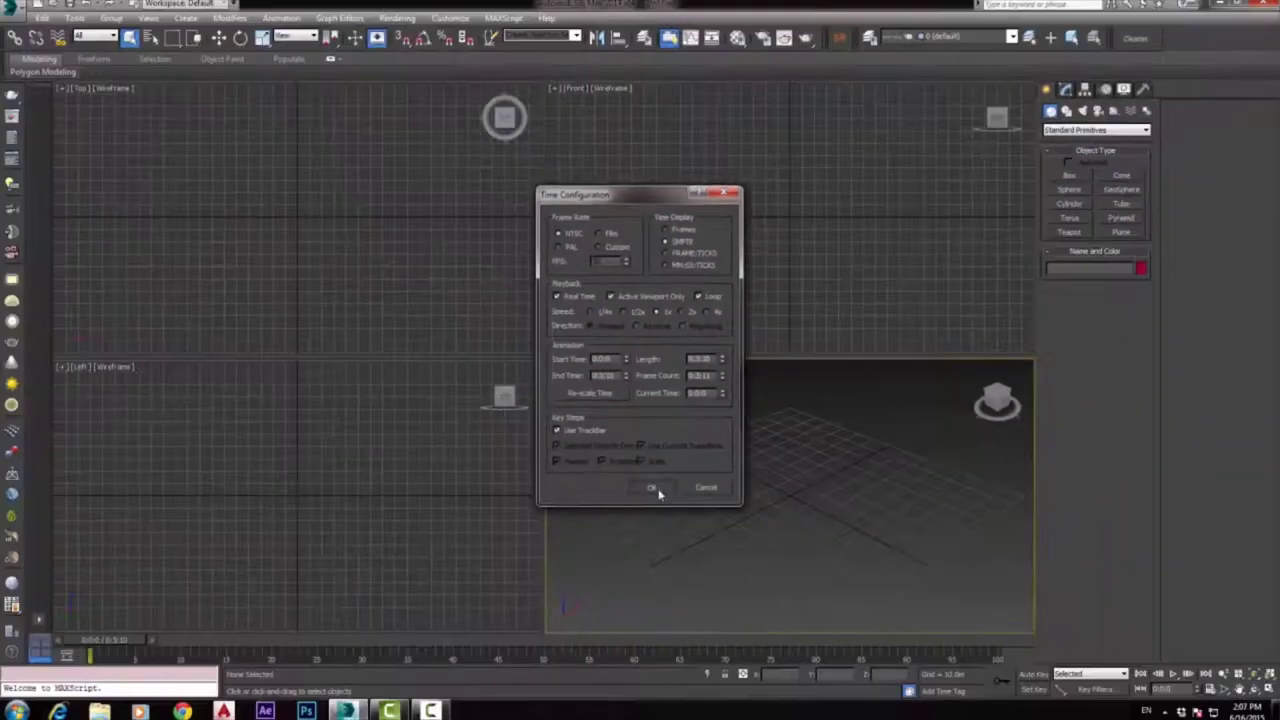
{"action": "left_click", "coordinate": [652, 488]}
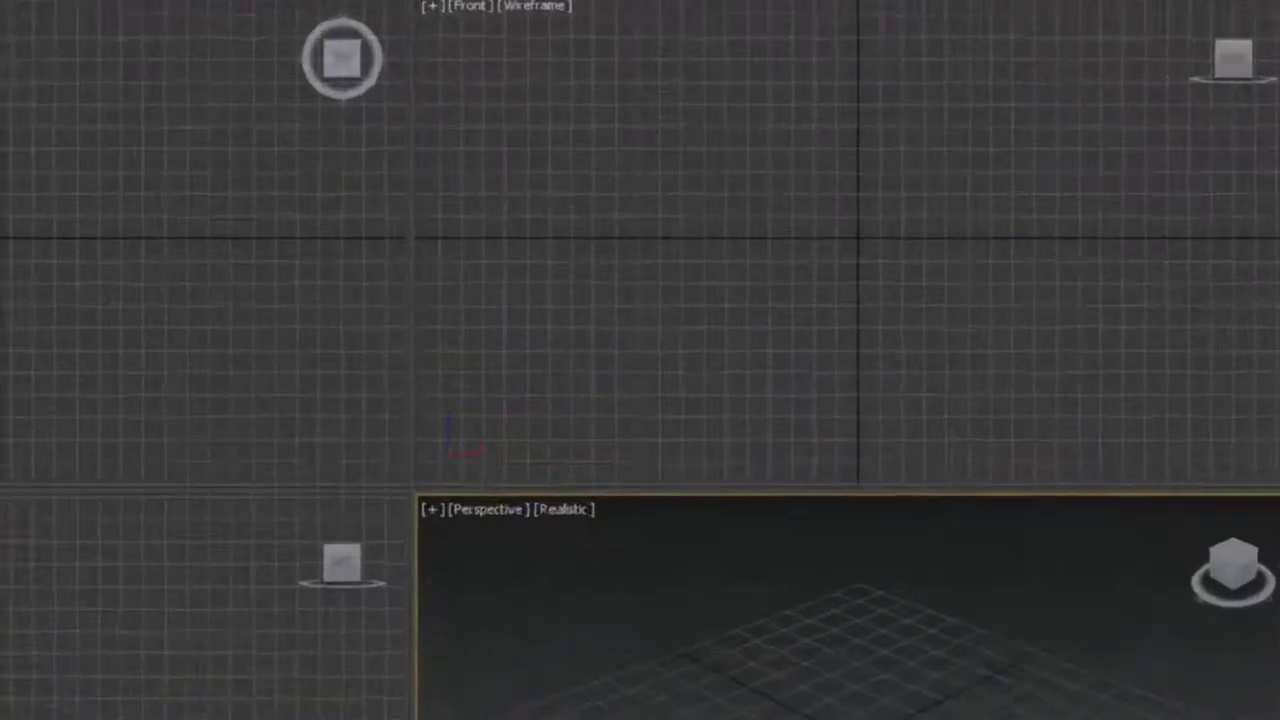
{"action": "left_click", "coordinate": [1190, 689]}
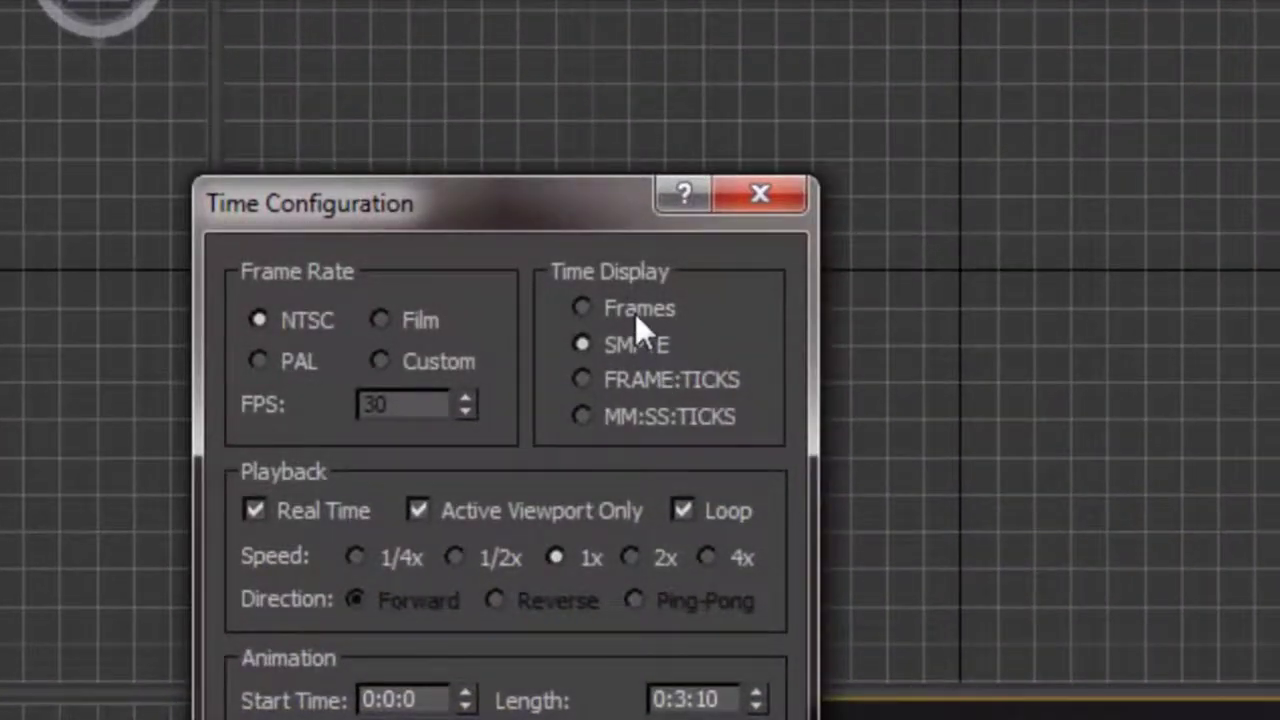
{"action": "left_click", "coordinate": [627, 298]}
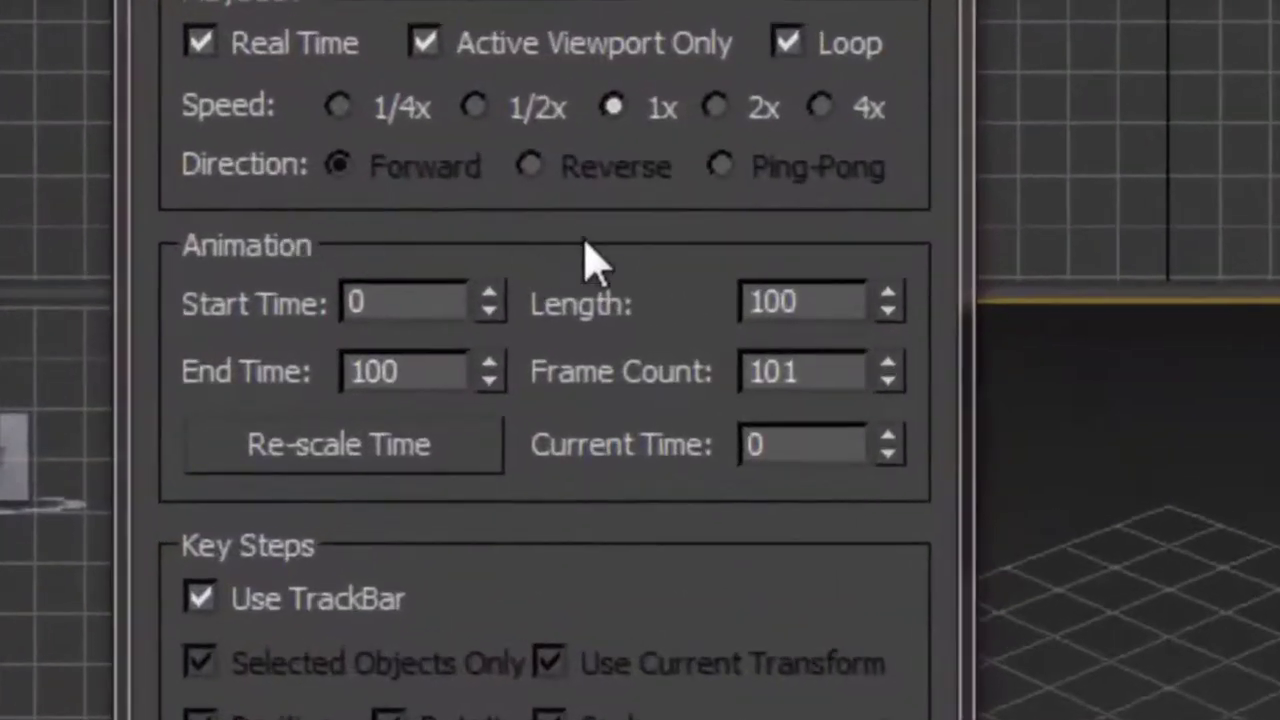
Change the End Time in Time Configuration to 600 frames and confirm.
{"action": "left_click", "coordinate": [403, 316]}
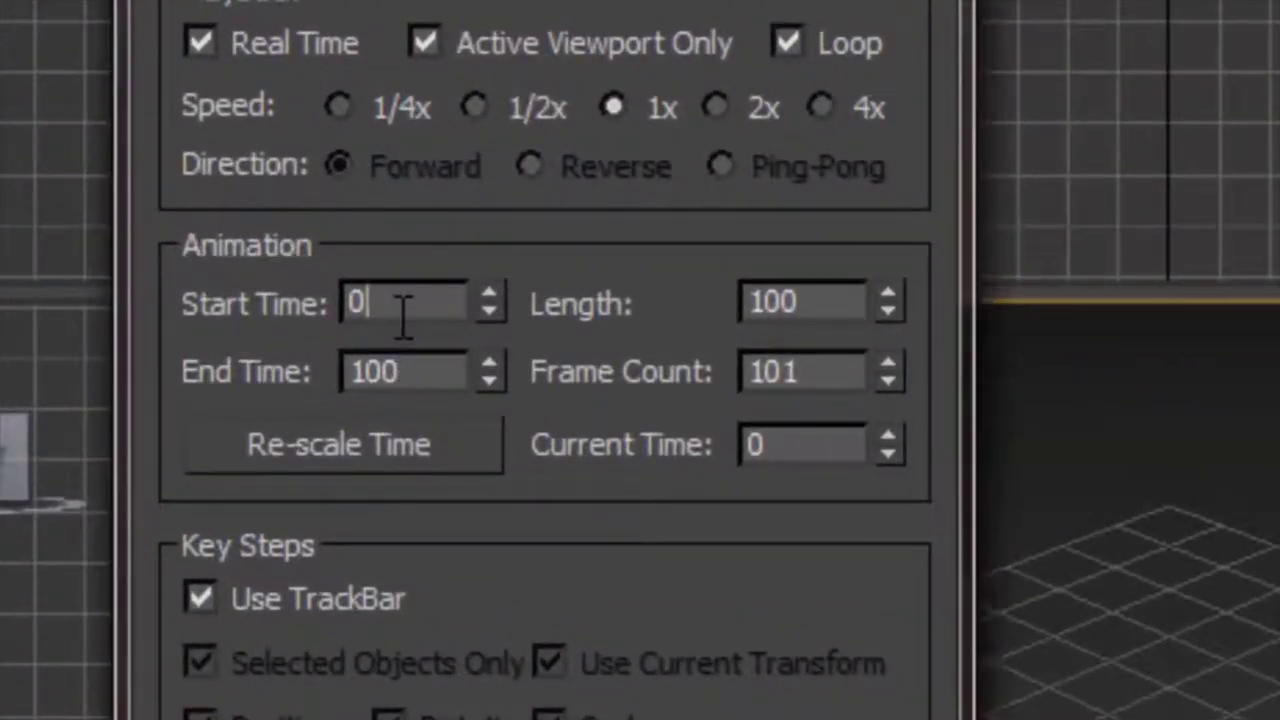
{"action": "left_click", "coordinate": [421, 370]}
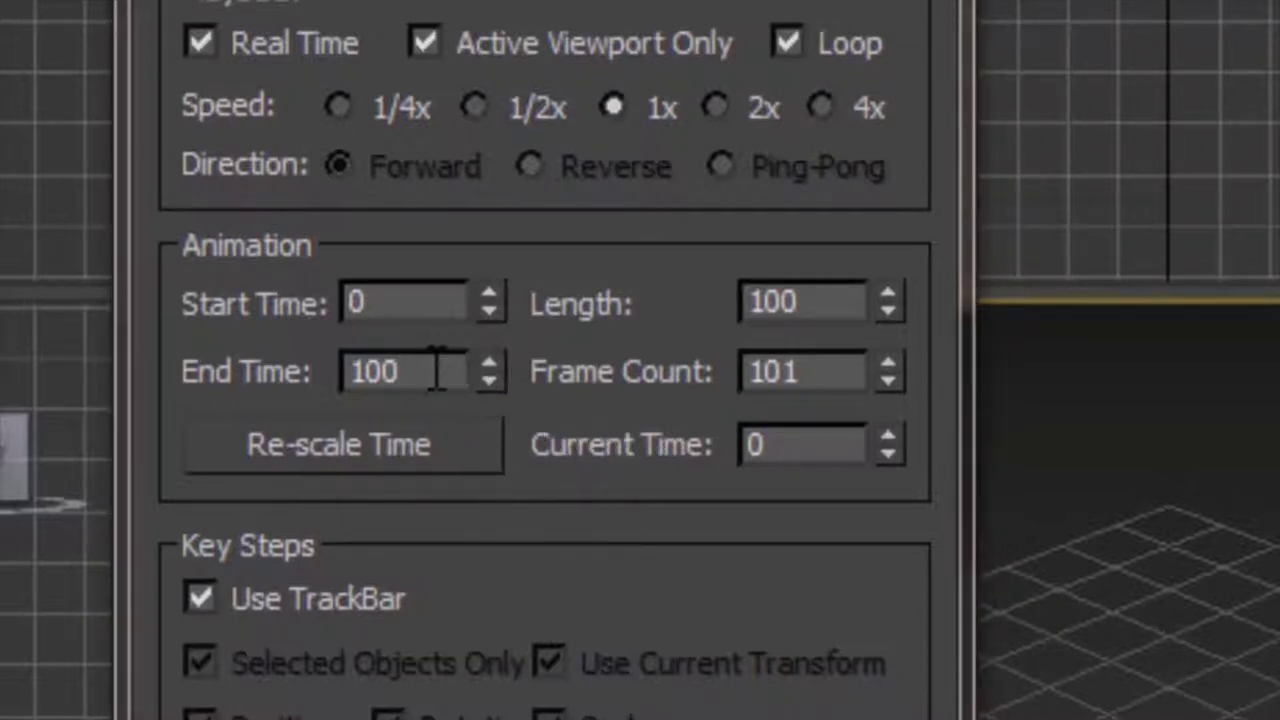
{"action": "double_click", "coordinate": [372, 372]}
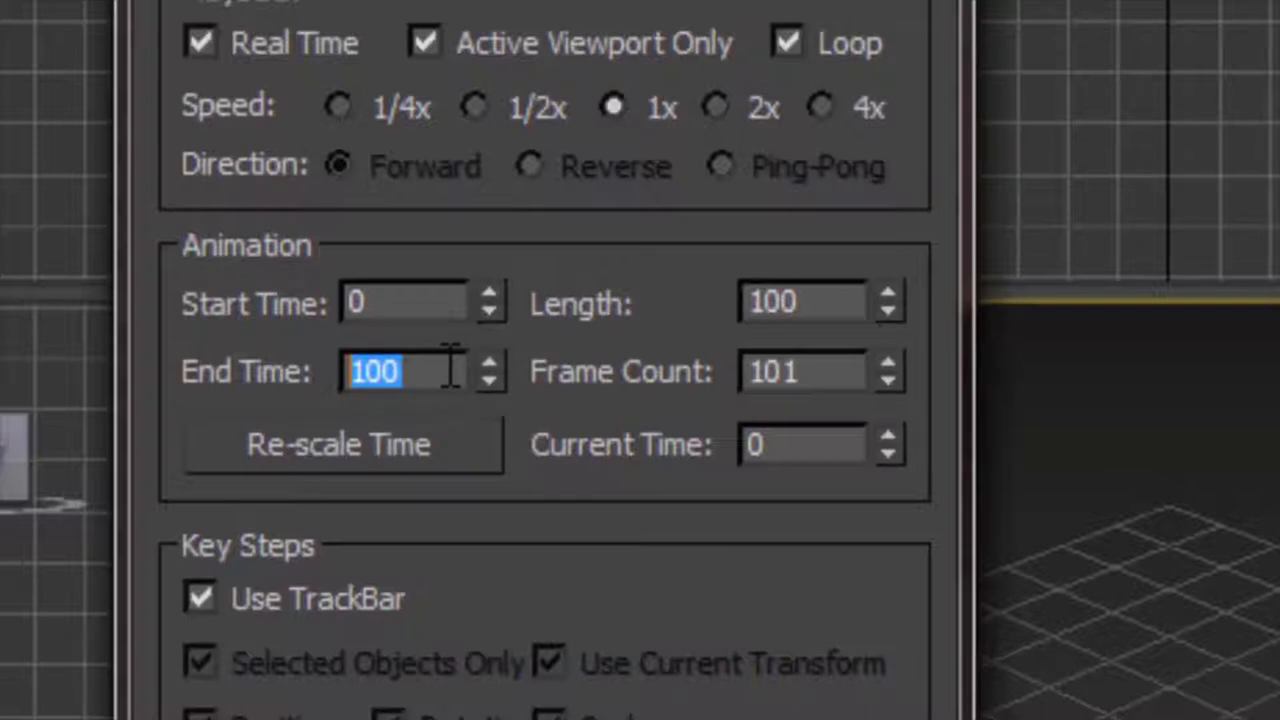
{"action": "type", "text": "600"}
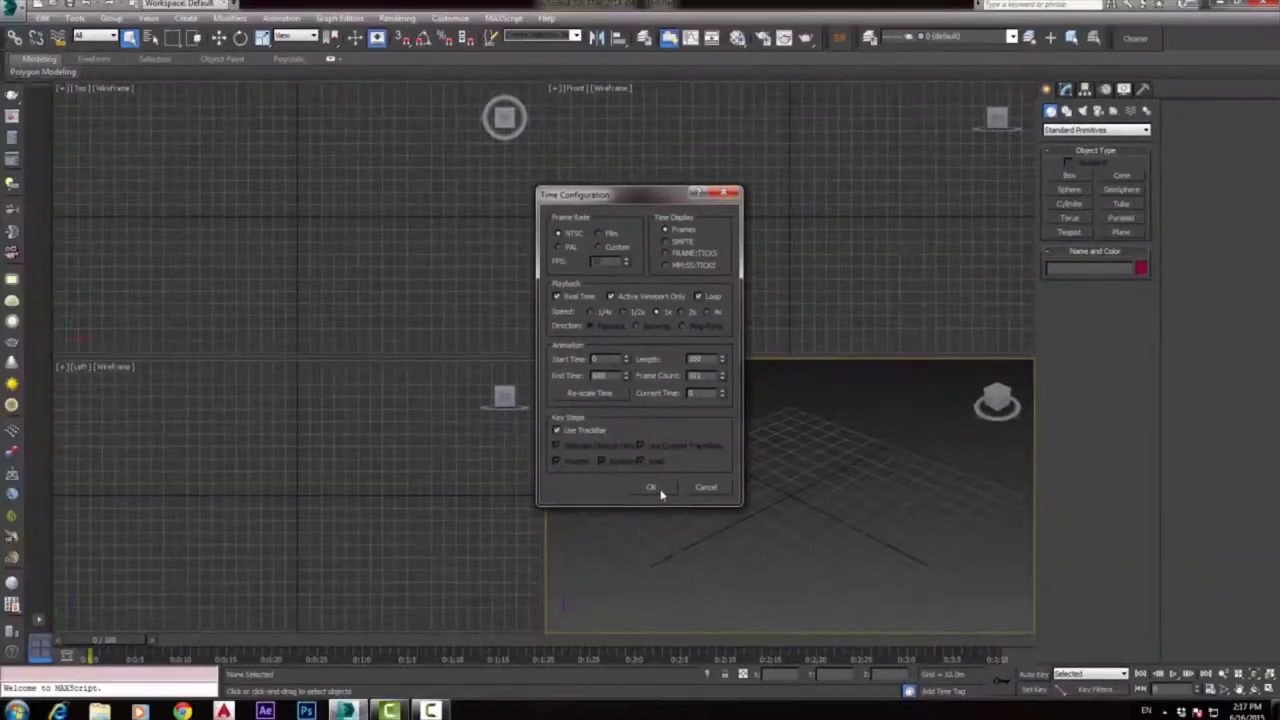
{"action": "left_click", "coordinate": [661, 494]}
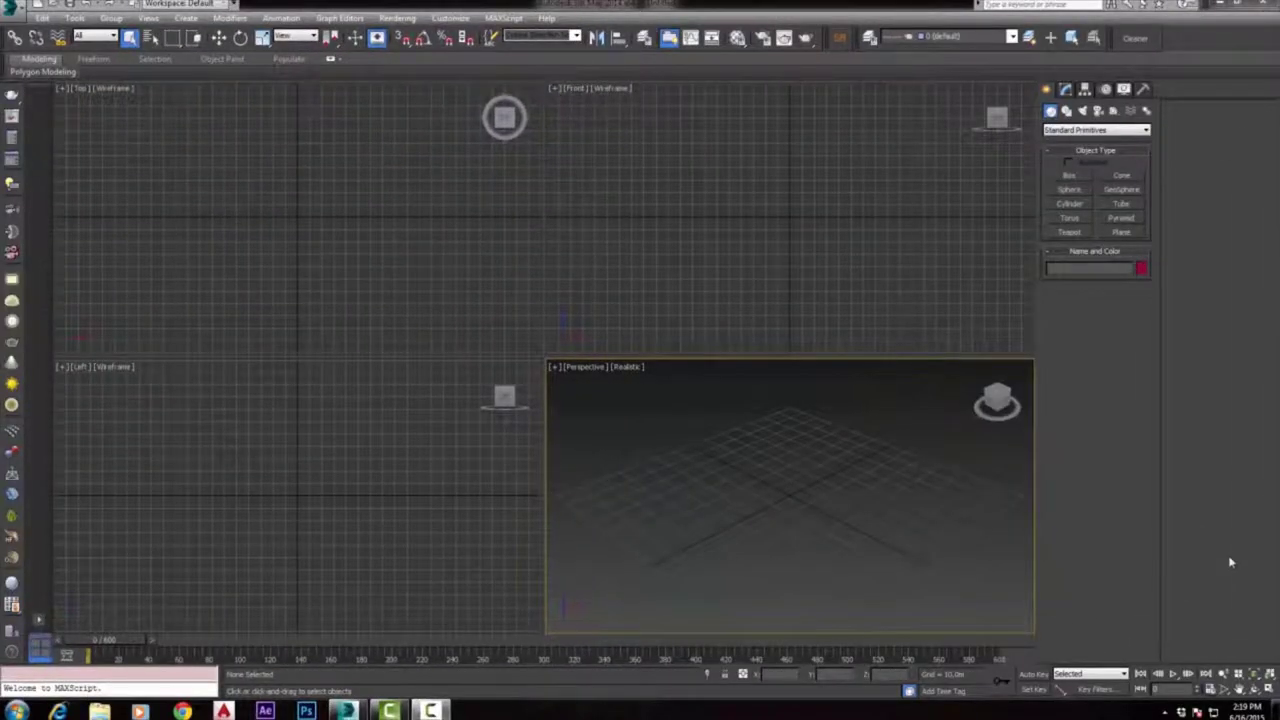
Drag the timeline end with Ctrl+Alt held to bring the range back to 0–100.
{"action": "key", "text": "ctrl+alt"}
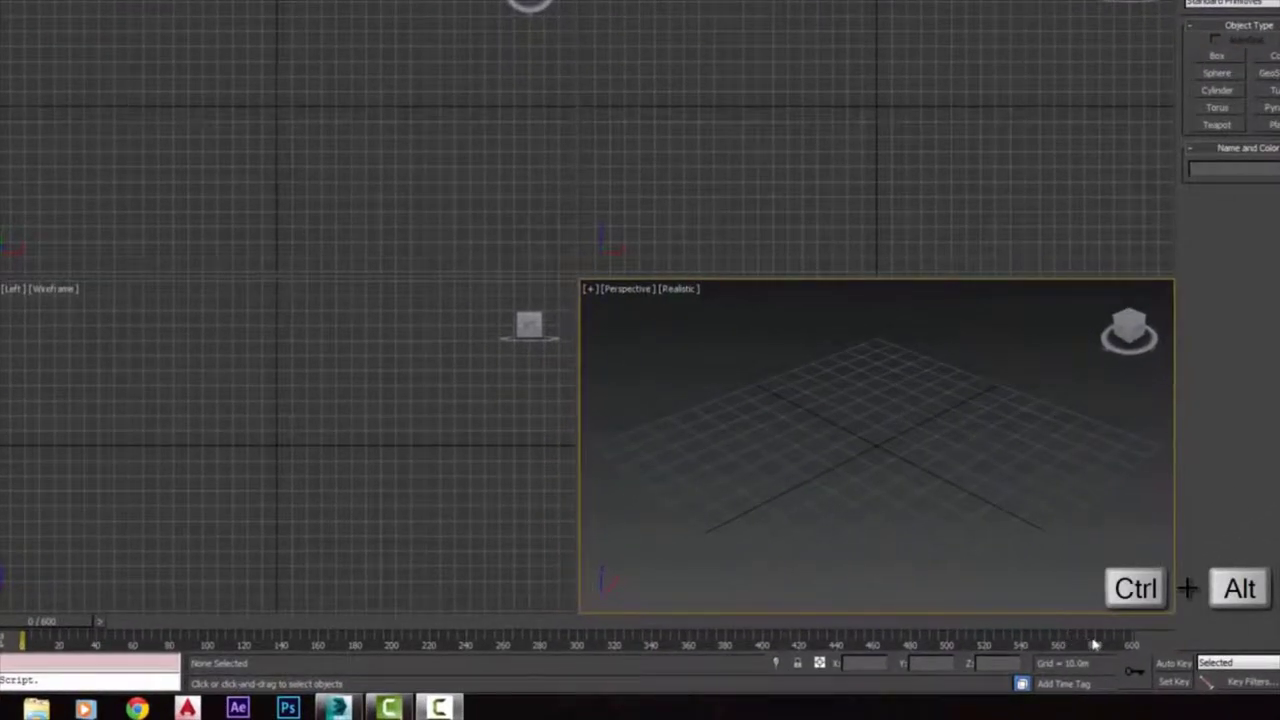
{"action": "mouse_move", "coordinate": [1095, 645]}
{"action": "right_mouse_down", "text": "ctrl+alt"}
{"action": "mouse_move", "coordinate": [893, 645]}
{"action": "mouse_move", "coordinate": [1109, 647]}
{"action": "mouse_move", "coordinate": [850, 648]}
{"action": "mouse_move", "coordinate": [1130, 650]}
{"action": "right_mouse_up", "text": "ctrl+alt"}
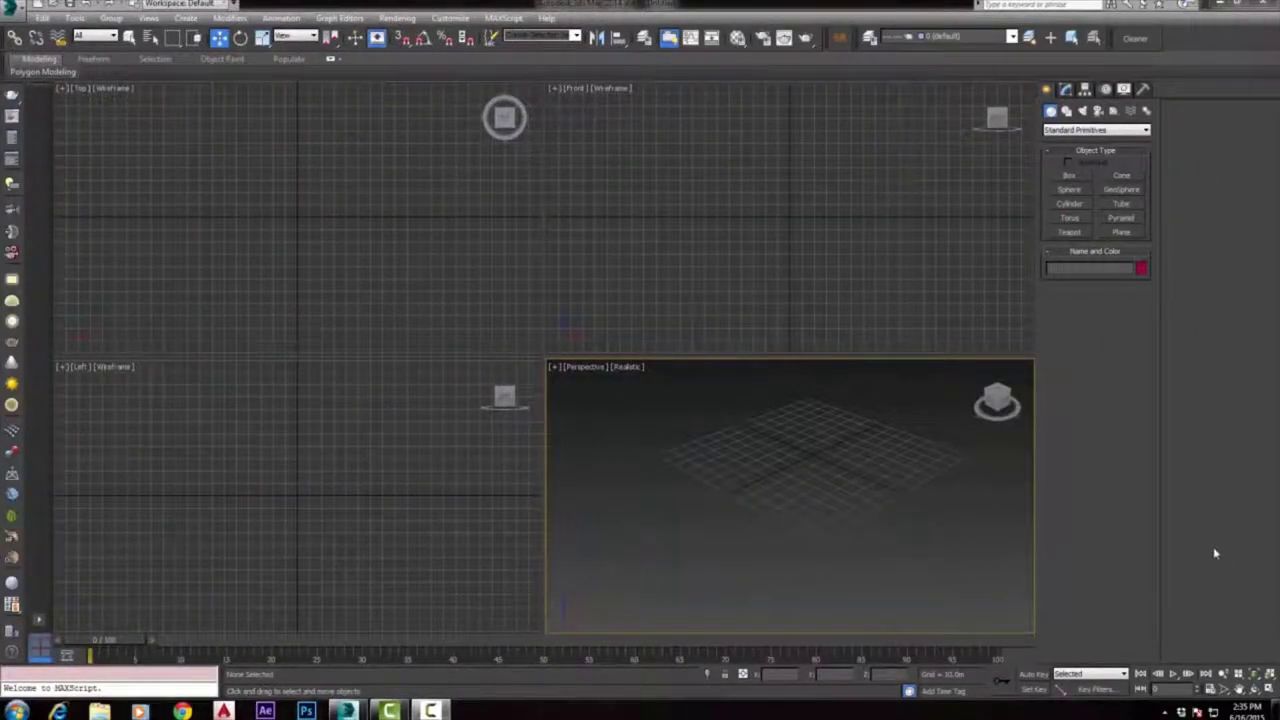
Draw a green box in Perspective, maximize that viewport with Alt+W, and enable Auto Key.
{"action": "left_click", "coordinate": [1069, 175]}
{"action": "left_click_drag", "start_coordinate": [565, 500], "coordinate": [700, 570]}
{"action": "left_click", "coordinate": [660, 517]}
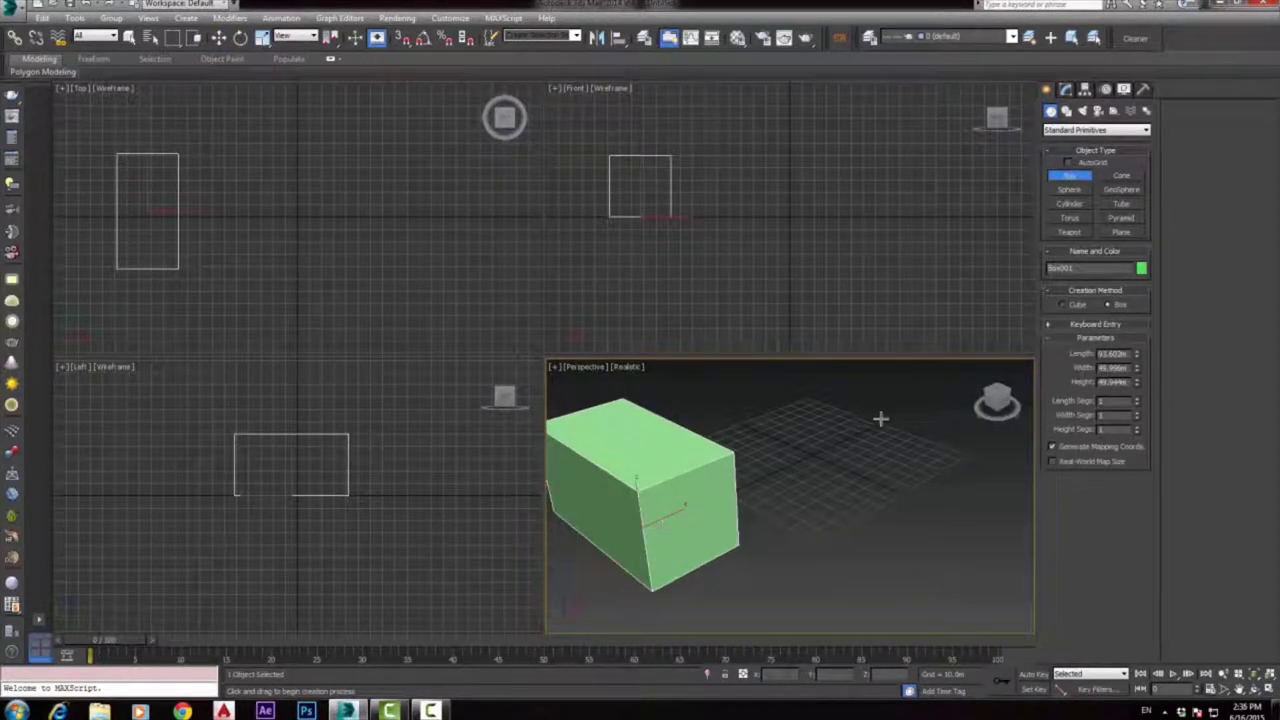
{"action": "key", "text": "alt+w"}
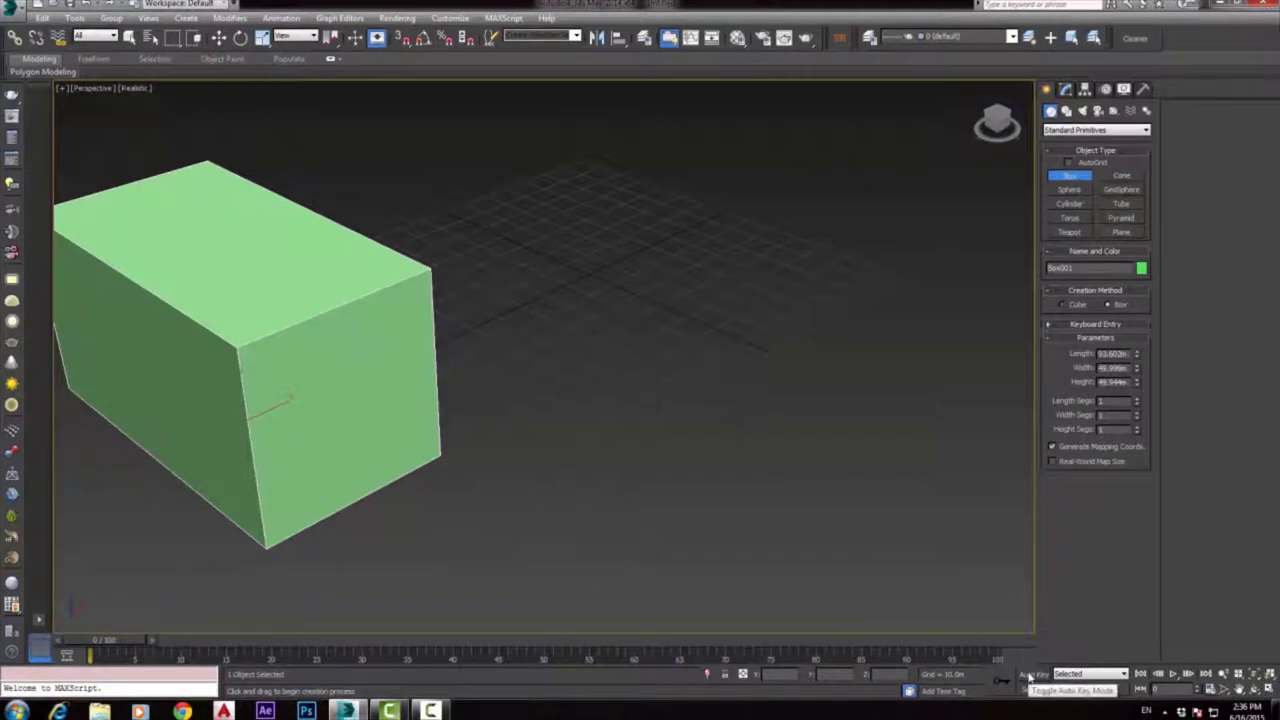
{"action": "left_click", "coordinate": [1033, 675]}
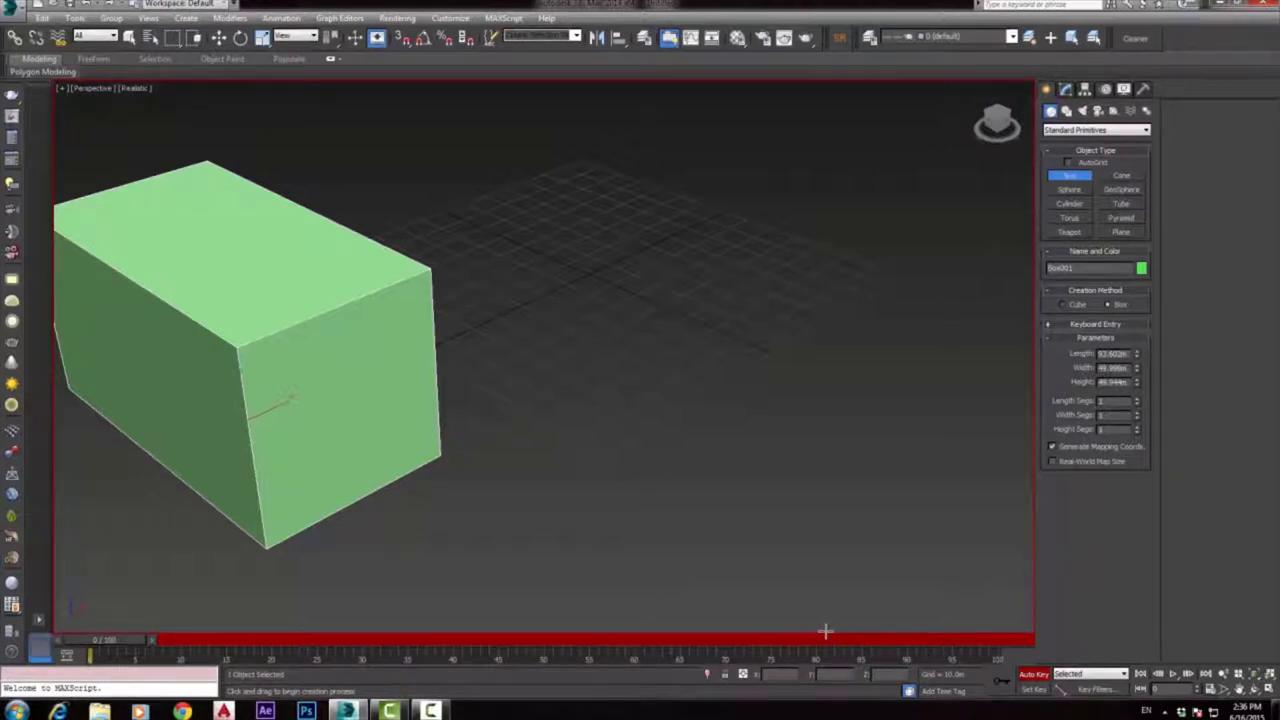
At frame 30, move the green box to the grid's upper right, then play the animation.
{"action": "left_click_drag", "start_coordinate": [130, 643], "coordinate": [393, 652]}
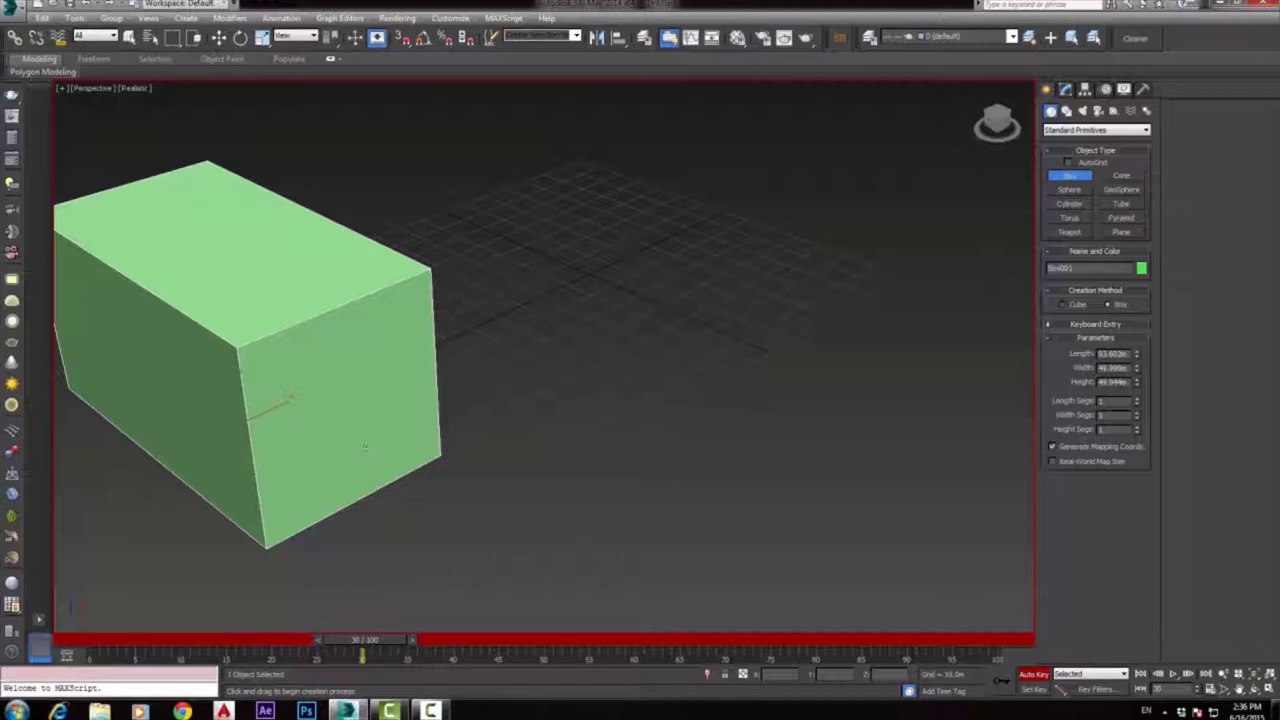
{"action": "left_click", "coordinate": [218, 37]}
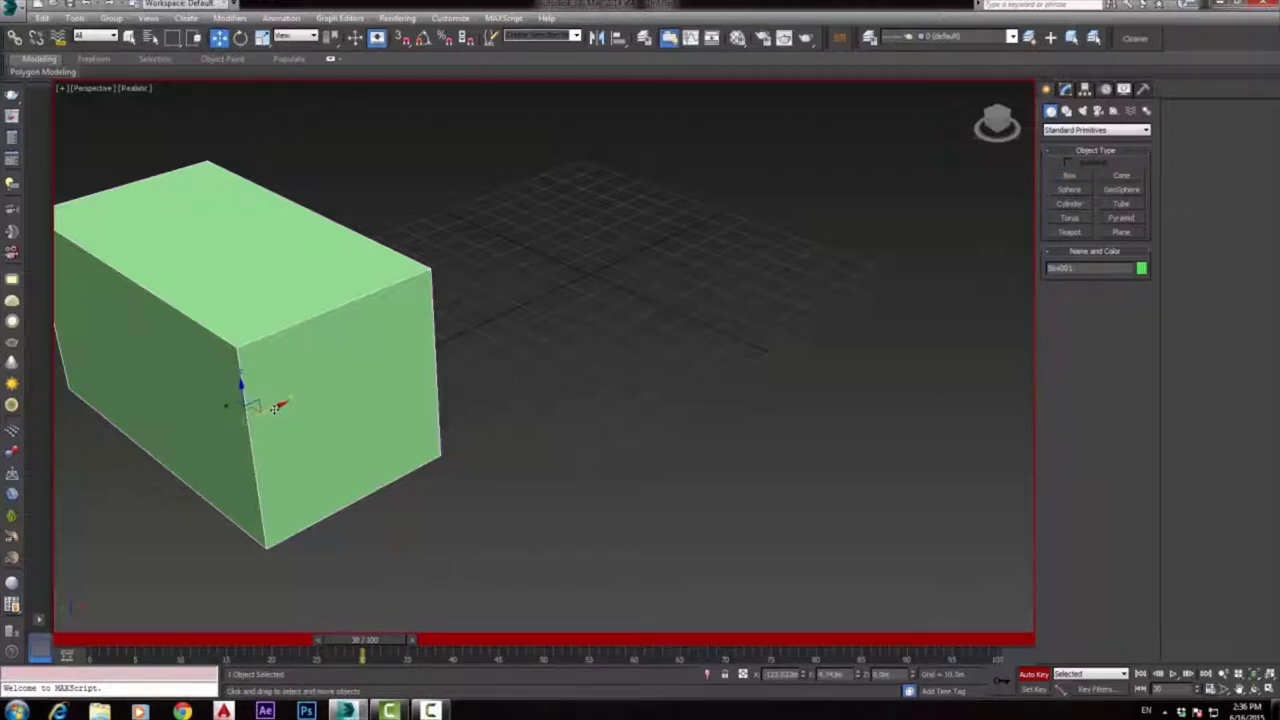
{"action": "left_click_drag", "start_coordinate": [275, 407], "coordinate": [703, 302]}
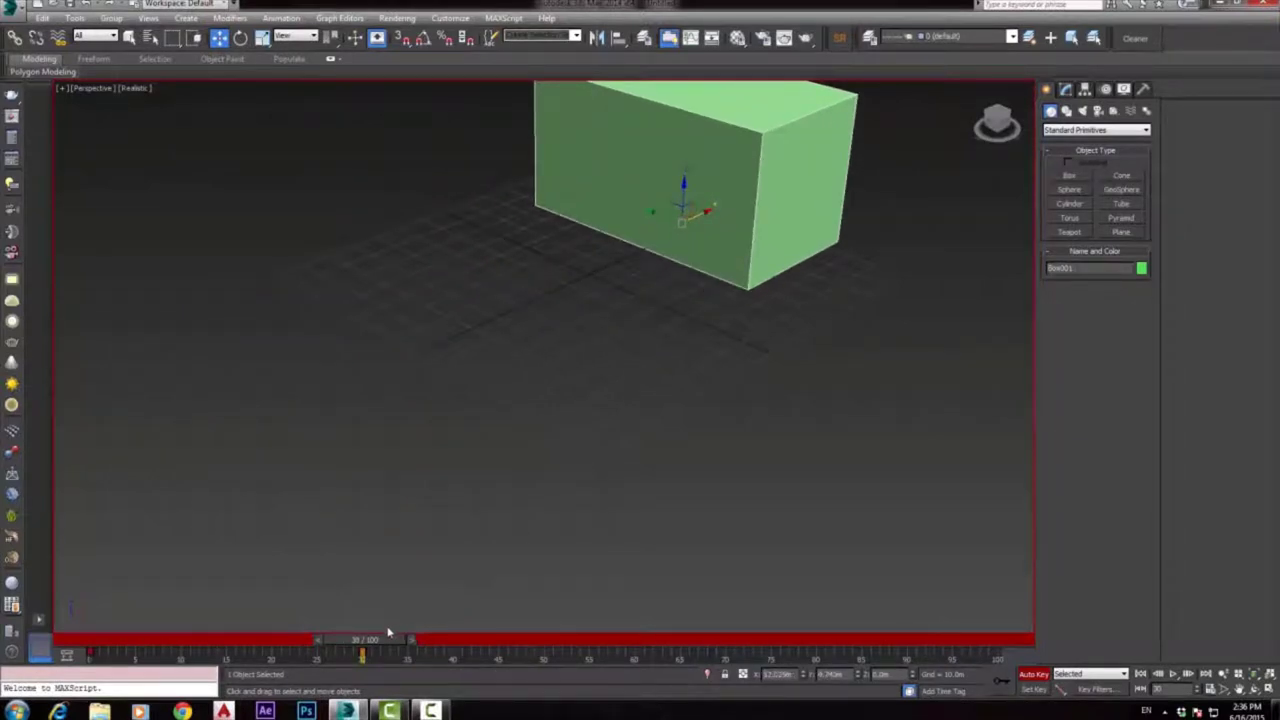
{"action": "left_click_drag", "start_coordinate": [377, 643], "coordinate": [107, 640]}
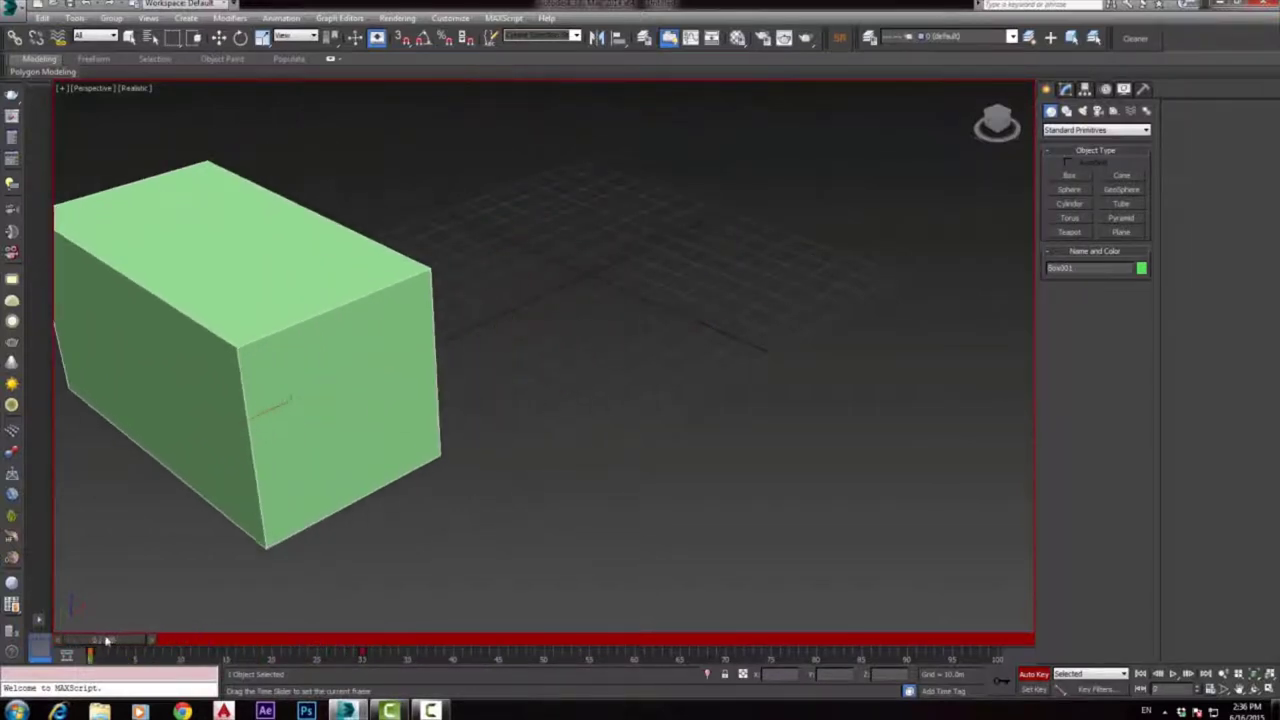
{"action": "key", "text": "w"}
{"action": "left_click", "coordinate": [1174, 674]}
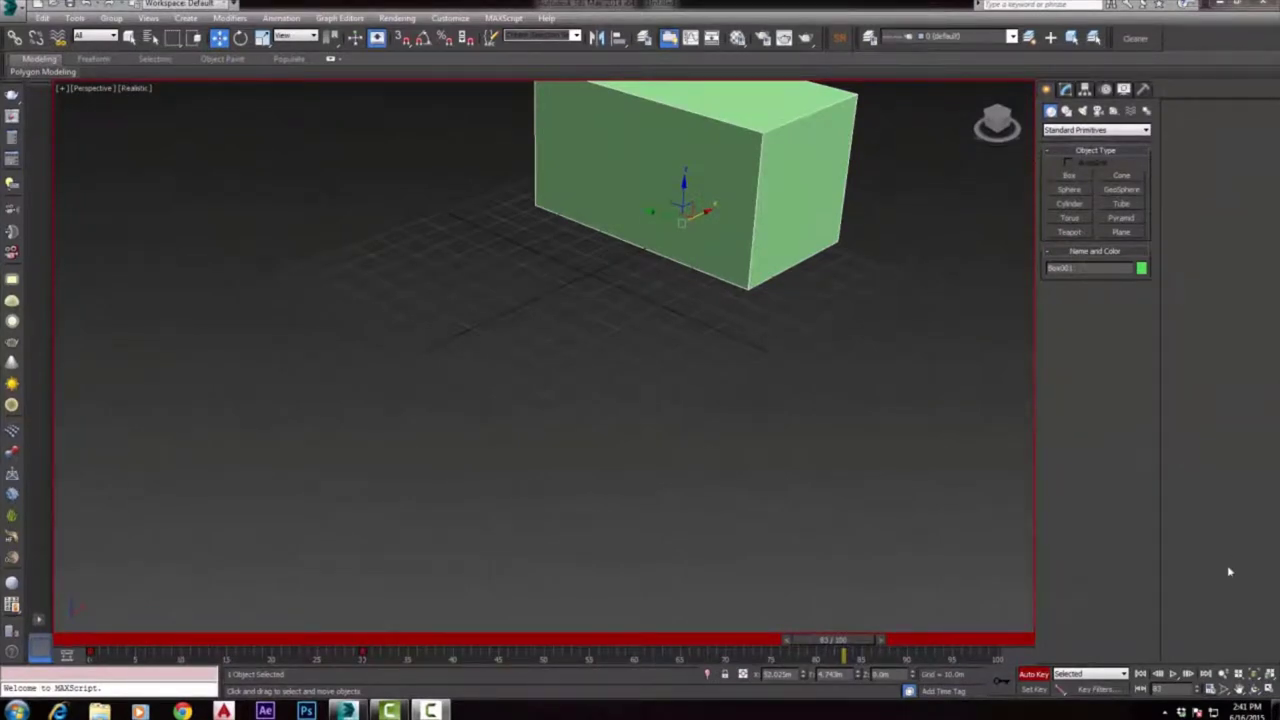
Scrub between frame 0 and about frame 30, then play back the box's slide.
{"action": "left_click_drag", "start_coordinate": [833, 647], "coordinate": [57, 641]}
{"action": "key", "text": "q"}
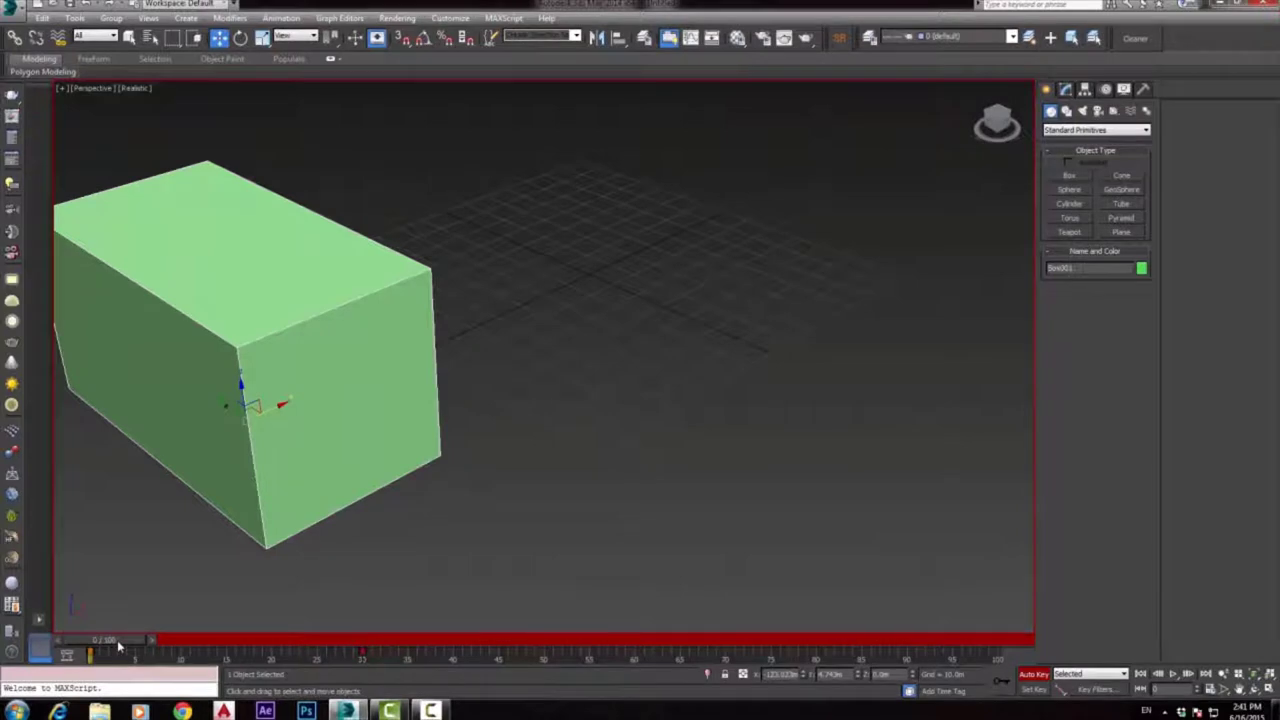
{"action": "left_click_drag", "start_coordinate": [118, 648], "coordinate": [381, 655]}
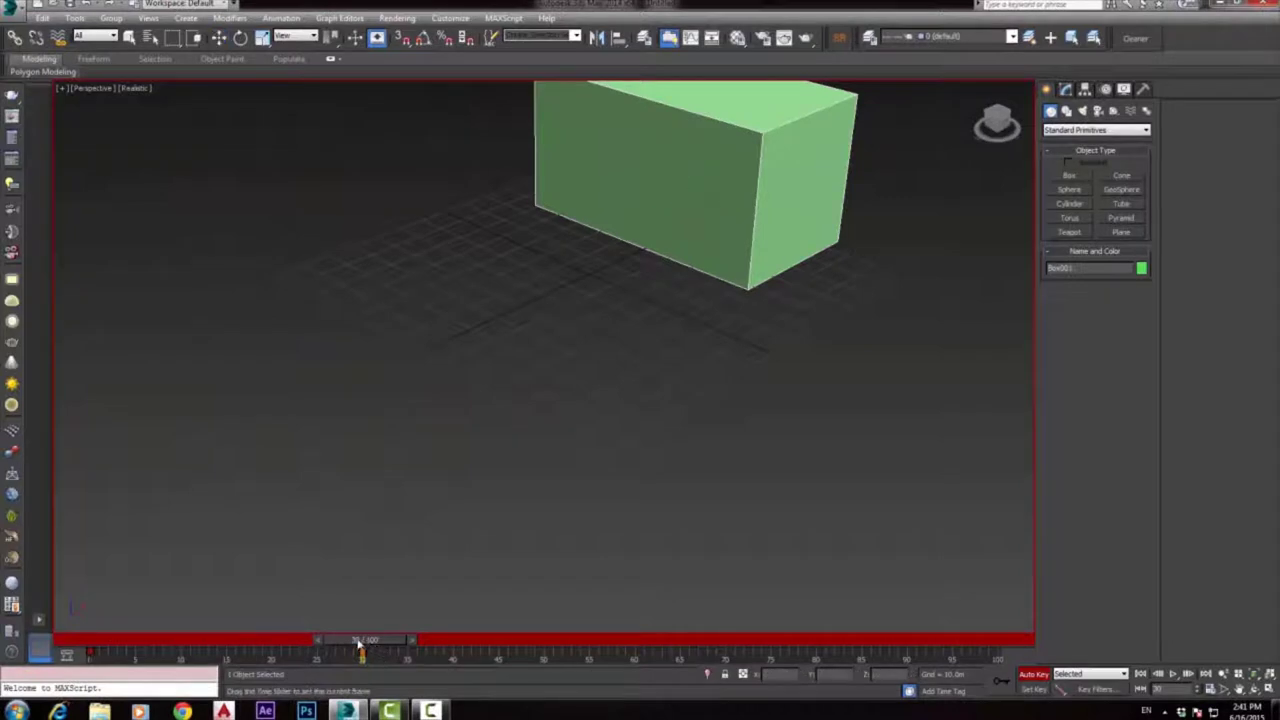
{"action": "mouse_move", "coordinate": [383, 653]}
{"action": "left_mouse_down"}
{"action": "mouse_move", "coordinate": [168, 632]}
{"action": "mouse_move", "coordinate": [360, 640]}
{"action": "mouse_move", "coordinate": [233, 642]}
{"action": "left_mouse_up"}
{"action": "left_click", "coordinate": [1173, 674]}
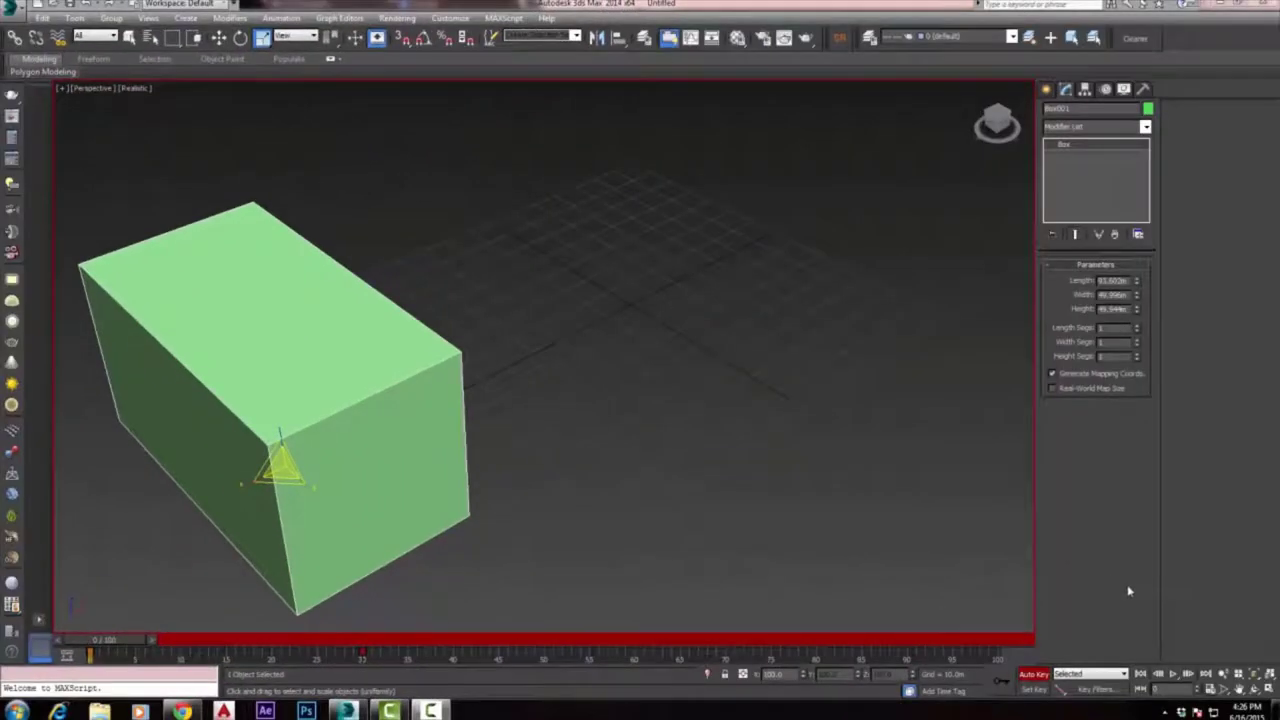
Delete the green box and draw a large new box, Box001.
{"action": "left_click", "coordinate": [590, 222]}
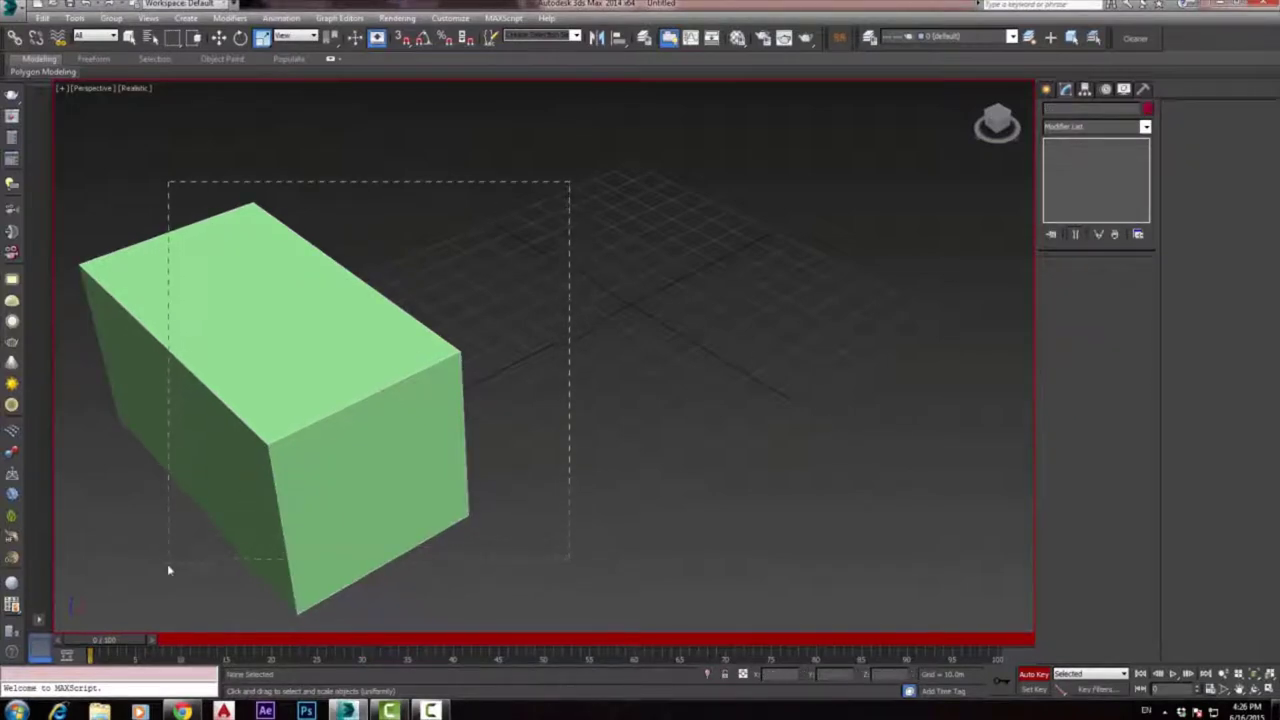
{"action": "left_click_drag", "start_coordinate": [168, 570], "coordinate": [233, 560]}
{"action": "key", "text": "Delete"}
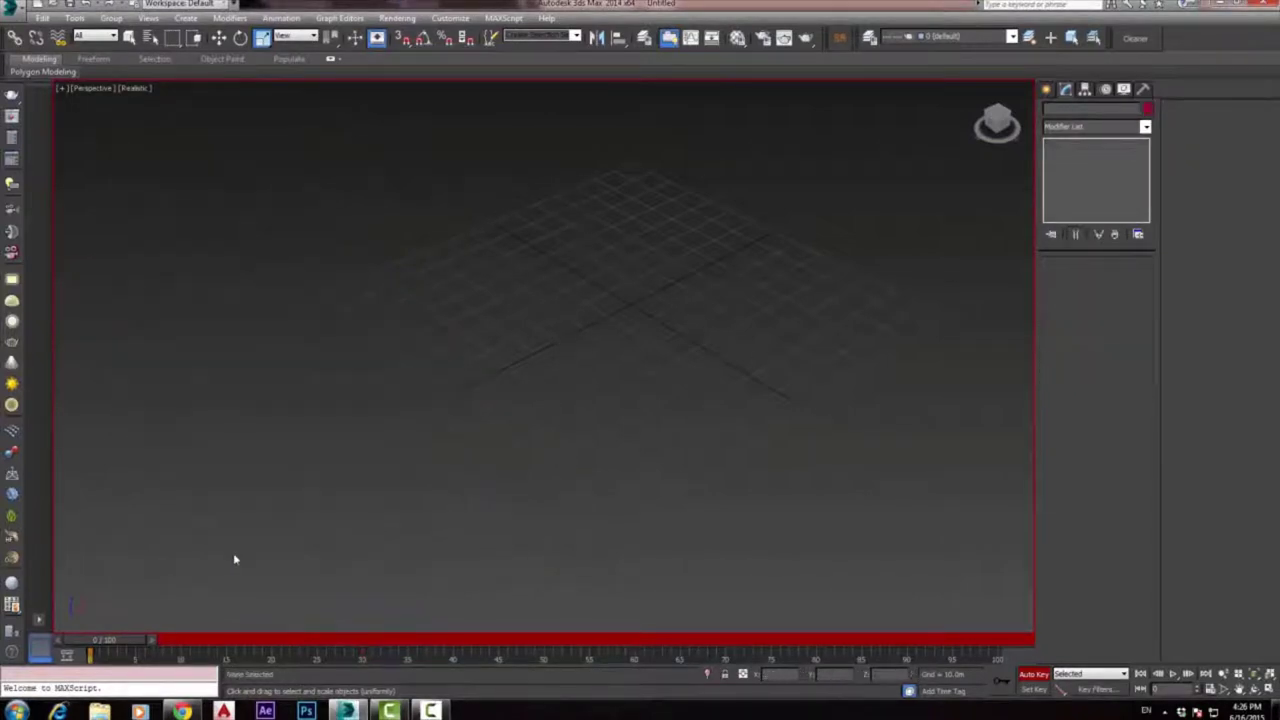
{"action": "left_click", "coordinate": [1046, 89]}
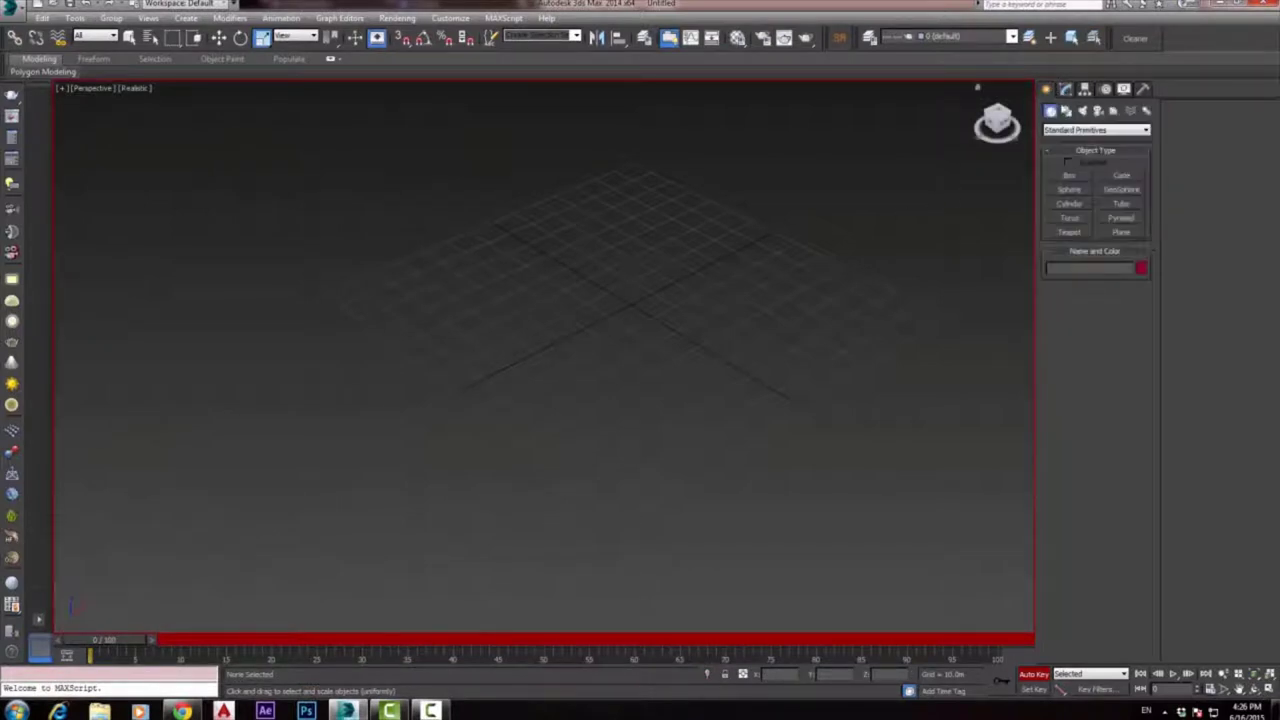
{"action": "left_click", "coordinate": [1069, 176]}
{"action": "mouse_move", "coordinate": [145, 410]}
{"action": "left_mouse_down"}
{"action": "mouse_move", "coordinate": [154, 457]}
{"action": "mouse_move", "coordinate": [360, 560]}
{"action": "mouse_move", "coordinate": [452, 497]}
{"action": "left_mouse_up"}
{"action": "left_click", "coordinate": [418, 270]}
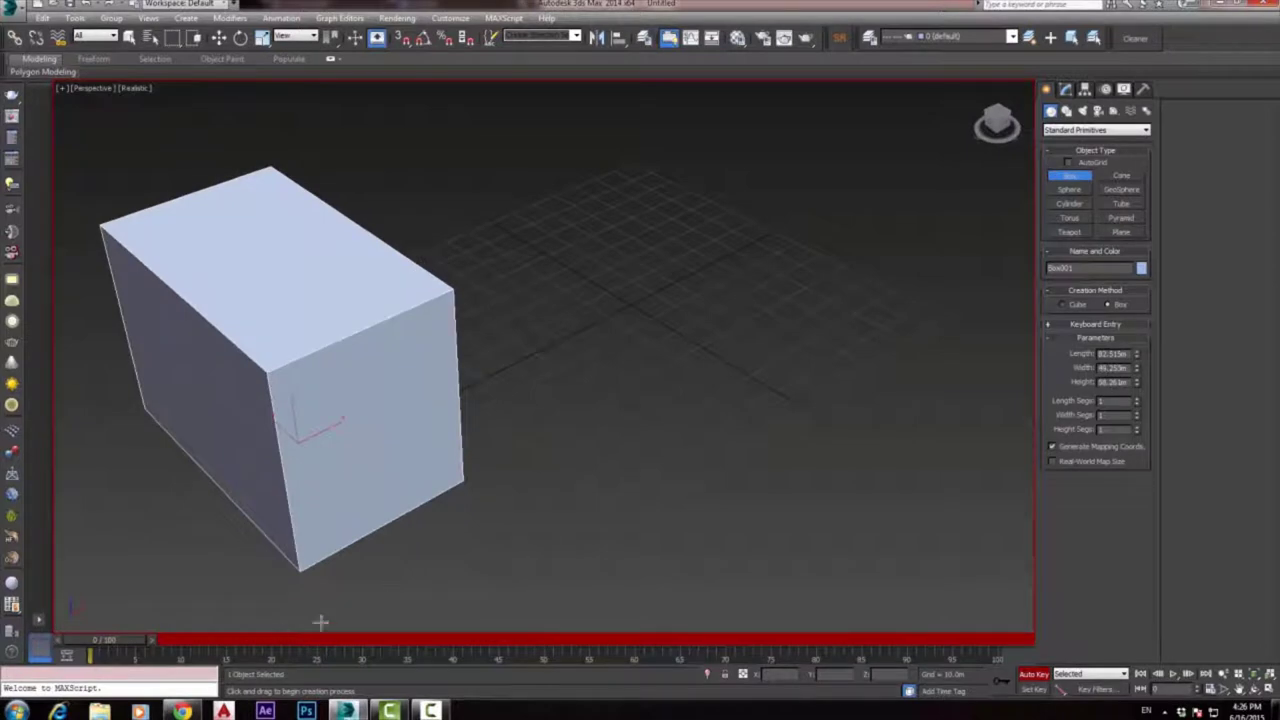
At about frame 34, rotate Box001 to record a rotation key, then deselect it.
{"action": "mouse_move", "coordinate": [114, 640]}
{"action": "left_mouse_down"}
{"action": "mouse_move", "coordinate": [380, 642]}
{"action": "mouse_move", "coordinate": [432, 659]}
{"action": "mouse_move", "coordinate": [402, 659]}
{"action": "left_mouse_up"}
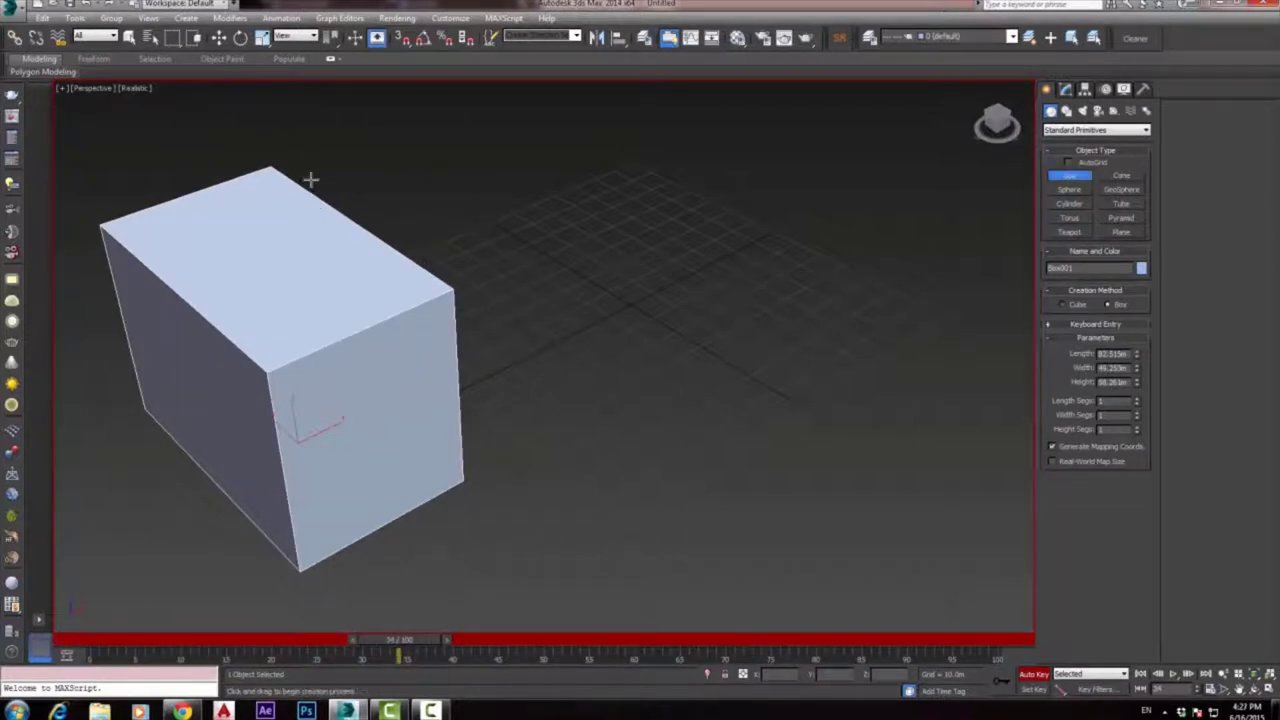
{"action": "key", "text": "e"}
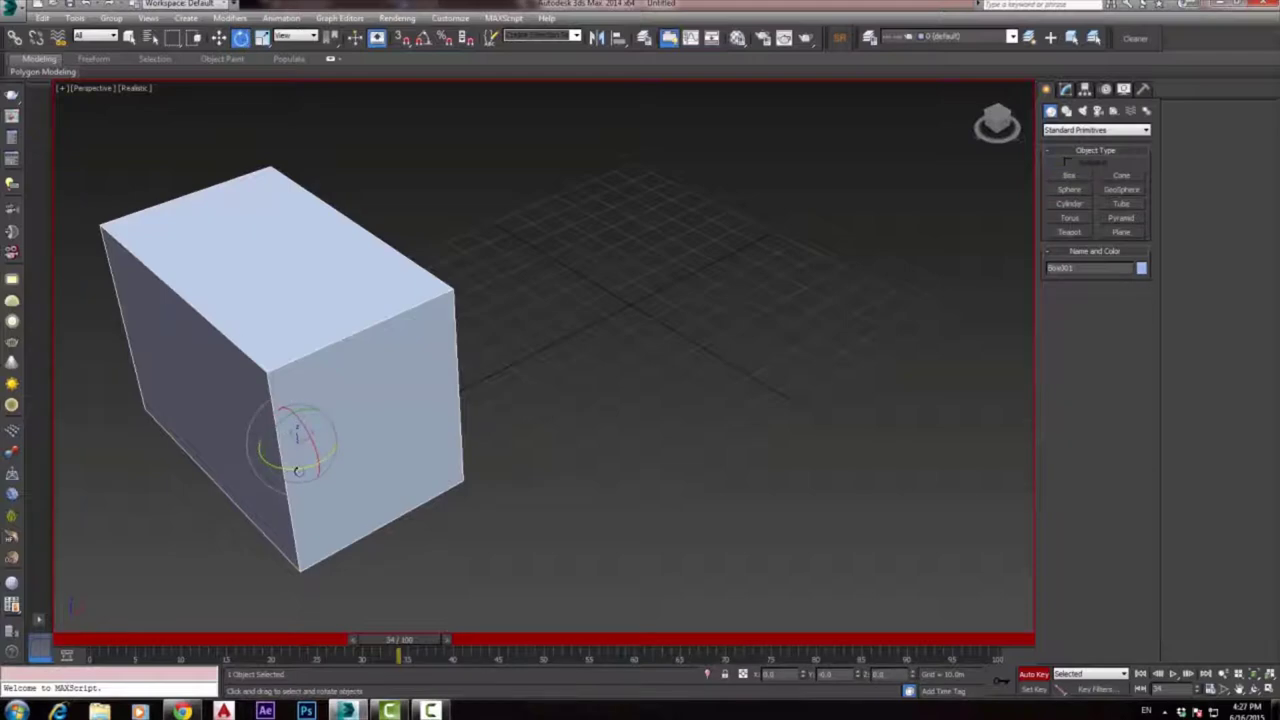
{"action": "left_click_drag", "start_coordinate": [297, 470], "coordinate": [512, 575]}
{"action": "mouse_move", "coordinate": [421, 643]}
{"action": "left_mouse_down"}
{"action": "mouse_move", "coordinate": [253, 641]}
{"action": "mouse_move", "coordinate": [426, 641]}
{"action": "left_mouse_up"}
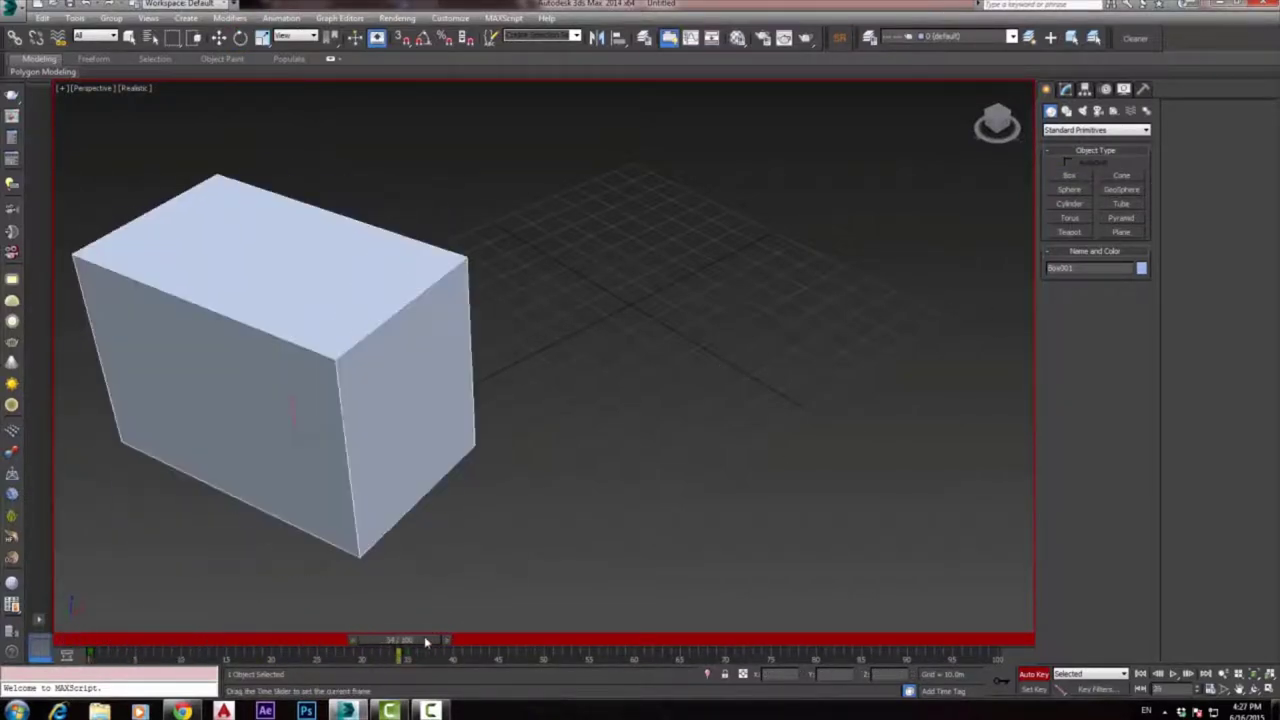
{"action": "key", "text": "e"}
{"action": "left_click_drag", "start_coordinate": [551, 229], "coordinate": [354, 486]}
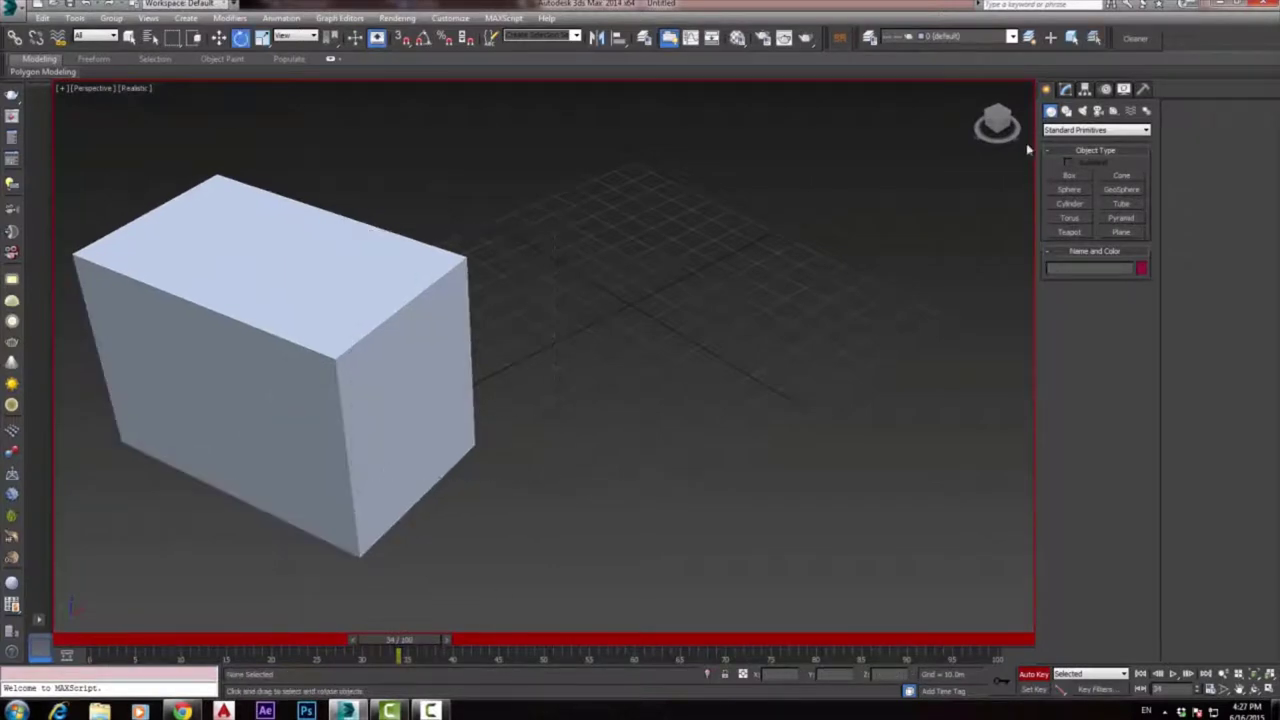
Draw a yellow box, scale it down at frame 50, and scrub to check.
{"action": "left_click", "coordinate": [1069, 175]}
{"action": "mouse_move", "coordinate": [548, 240]}
{"action": "left_mouse_down"}
{"action": "mouse_move", "coordinate": [680, 334]}
{"action": "mouse_move", "coordinate": [672, 452]}
{"action": "left_mouse_up"}
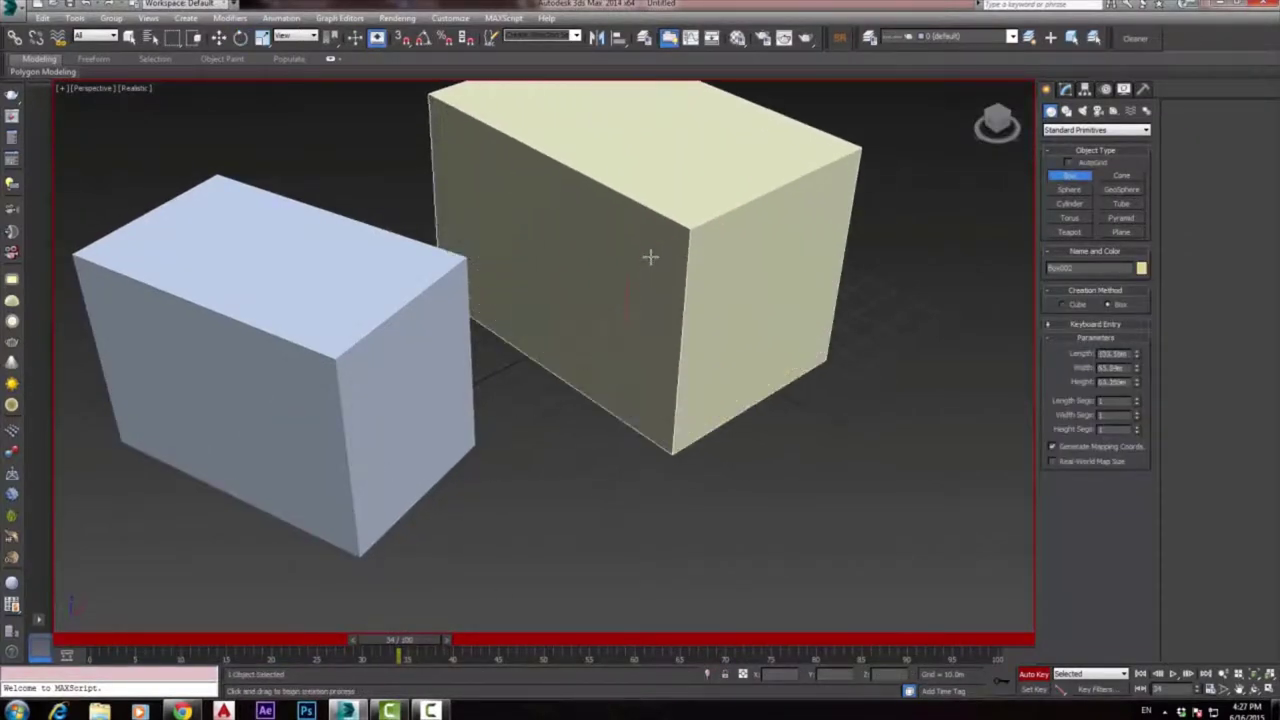
{"action": "left_click_drag", "start_coordinate": [440, 641], "coordinate": [583, 637]}
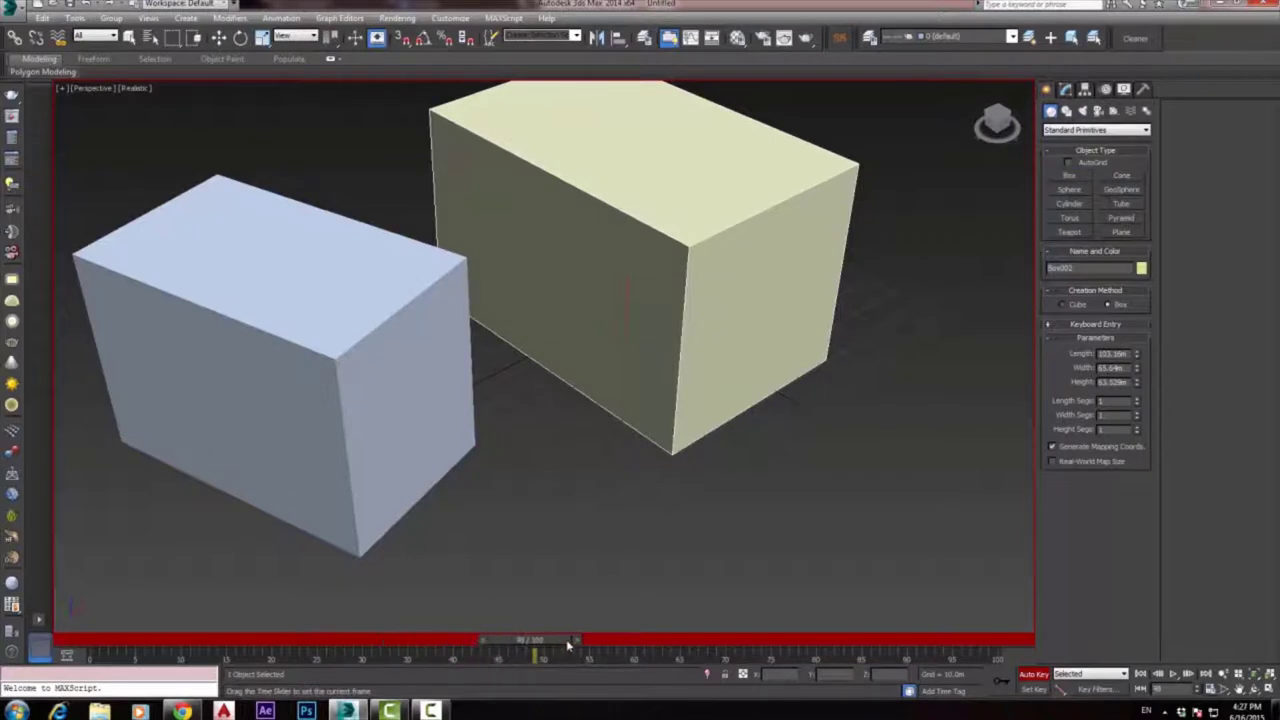
{"action": "key", "text": "e"}
{"action": "left_click", "coordinate": [261, 38]}
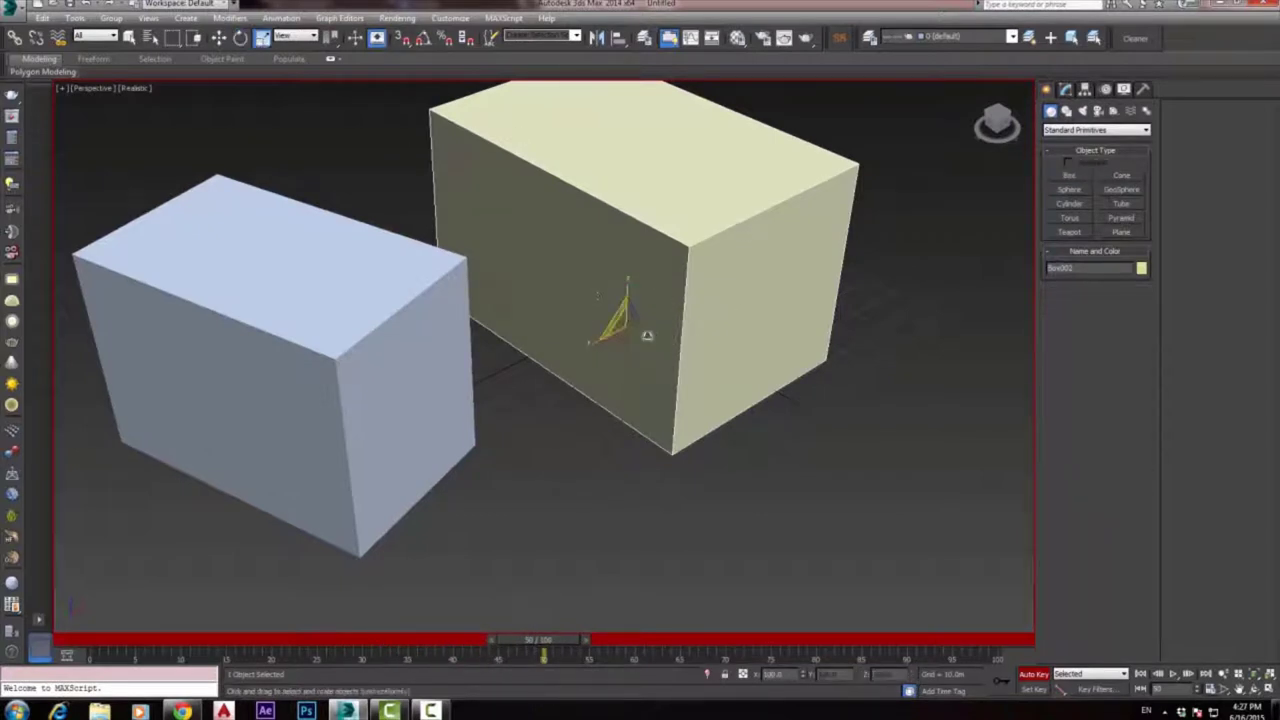
{"action": "left_click_drag", "start_coordinate": [622, 325], "coordinate": [637, 454]}
{"action": "mouse_move", "coordinate": [543, 647]}
{"action": "left_mouse_down"}
{"action": "mouse_move", "coordinate": [85, 645]}
{"action": "mouse_move", "coordinate": [528, 652]}
{"action": "left_mouse_up"}
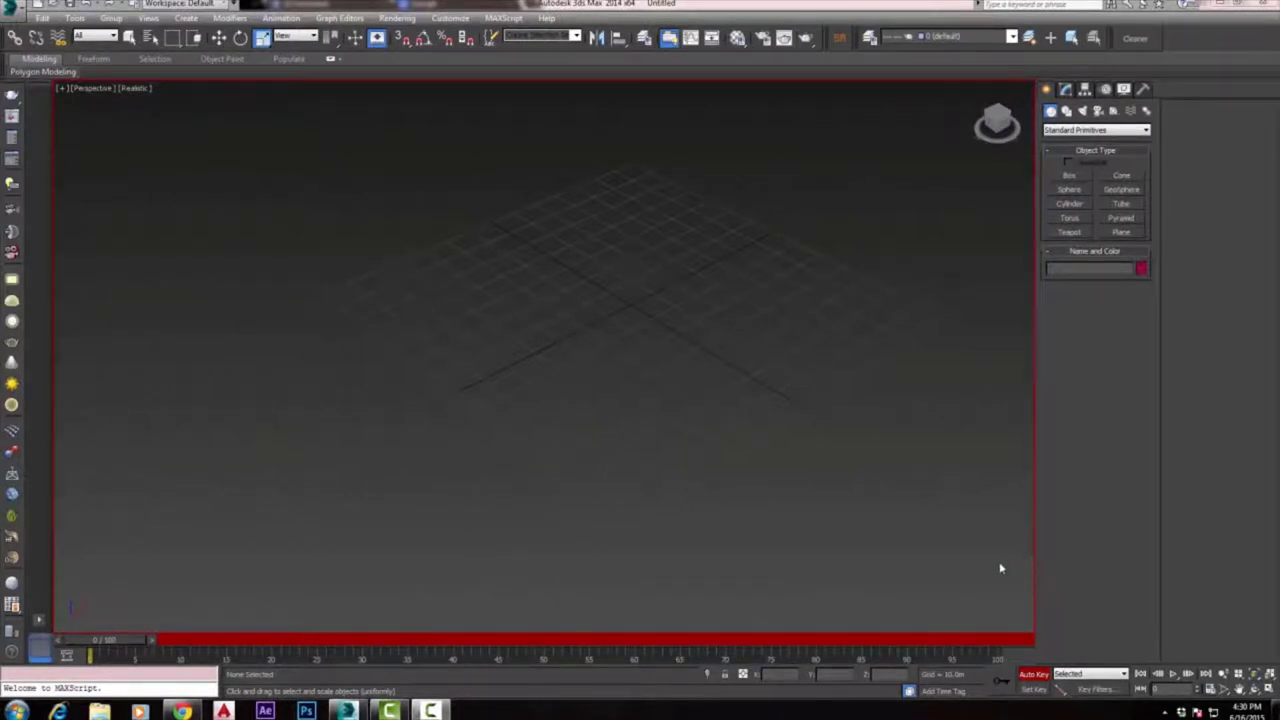
Draw a blue box and, around frame 38, raise its Length to 155.837.
{"action": "left_click", "coordinate": [1070, 177]}
{"action": "left_click_drag", "start_coordinate": [416, 348], "coordinate": [400, 555]}
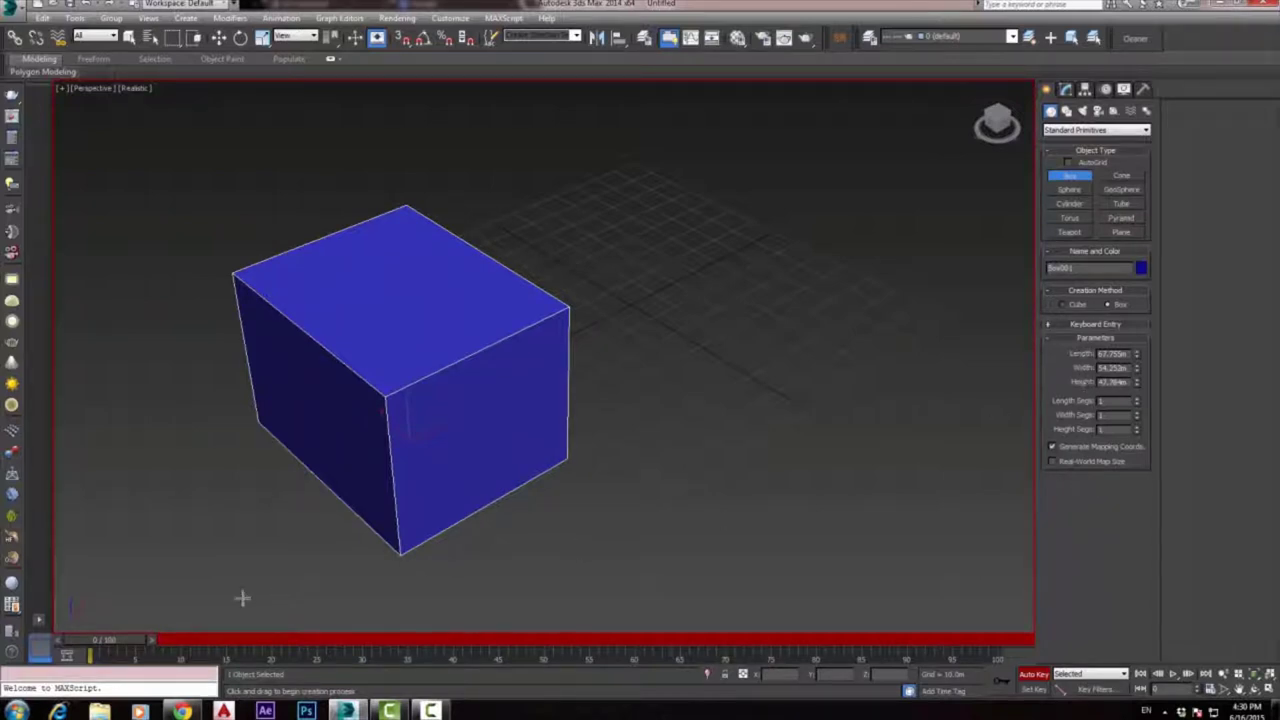
{"action": "left_click_drag", "start_coordinate": [110, 645], "coordinate": [467, 643]}
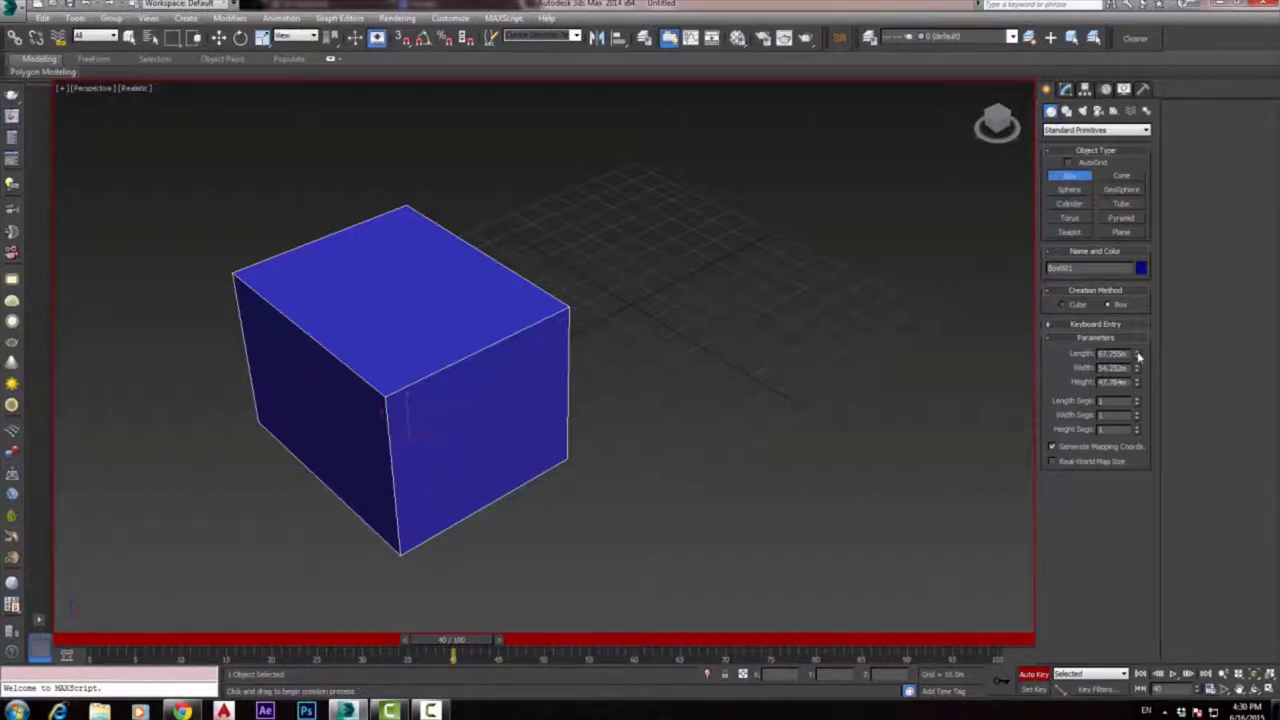
{"action": "left_click_drag", "start_coordinate": [1138, 355], "coordinate": [1138, 290]}
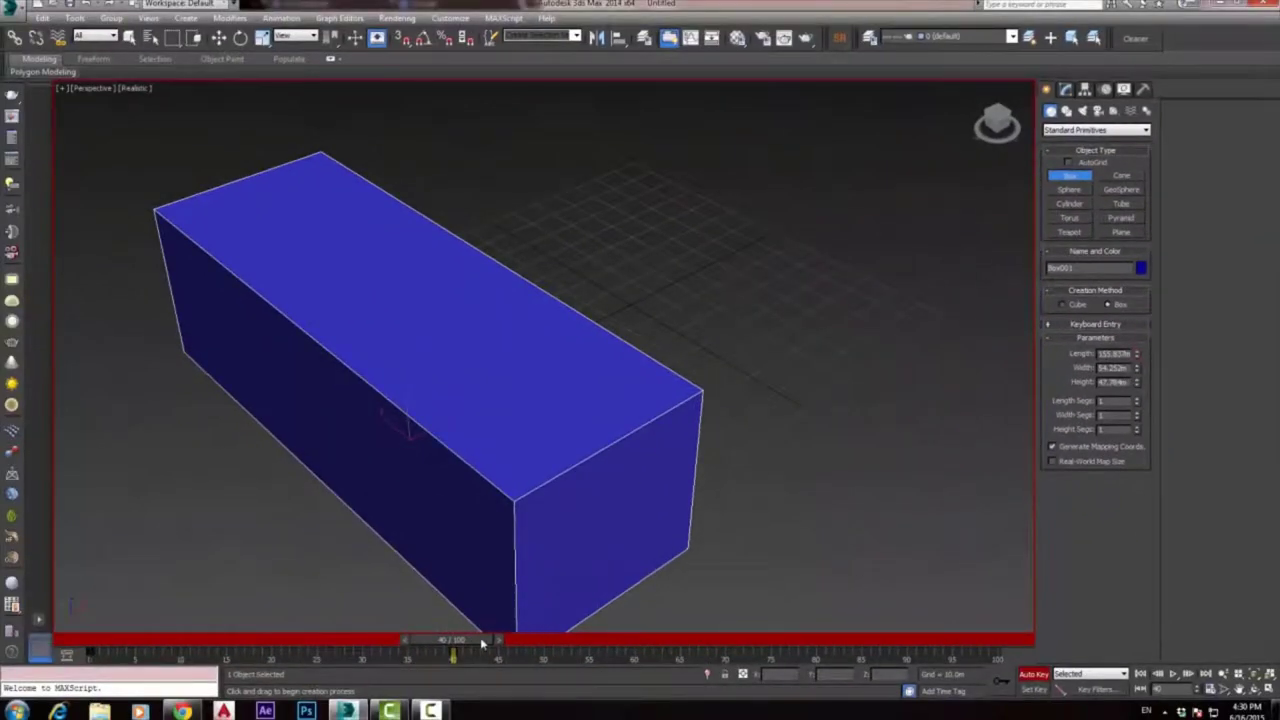
{"action": "left_click_drag", "start_coordinate": [481, 643], "coordinate": [100, 650]}
Scrub forward, increase the box's size spinner again, and scrub back to preview.
{"action": "left_click", "coordinate": [1069, 175]}
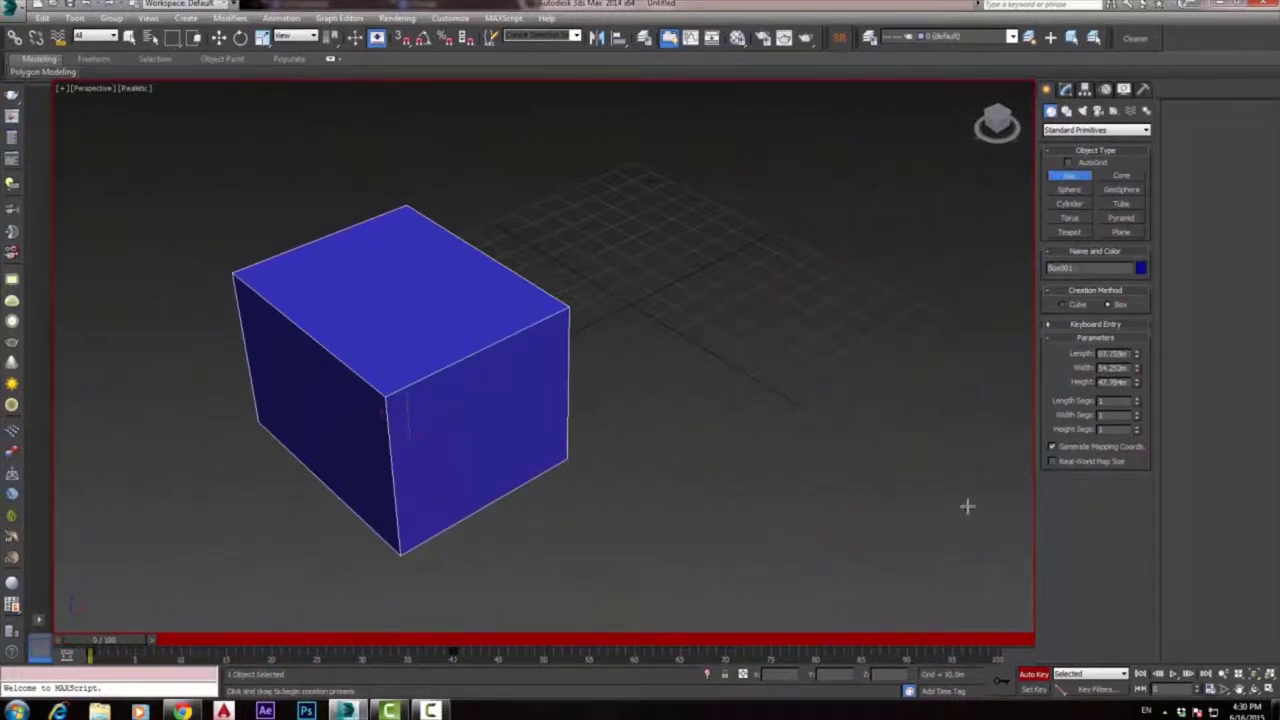
{"action": "left_click_drag", "start_coordinate": [122, 652], "coordinate": [641, 647]}
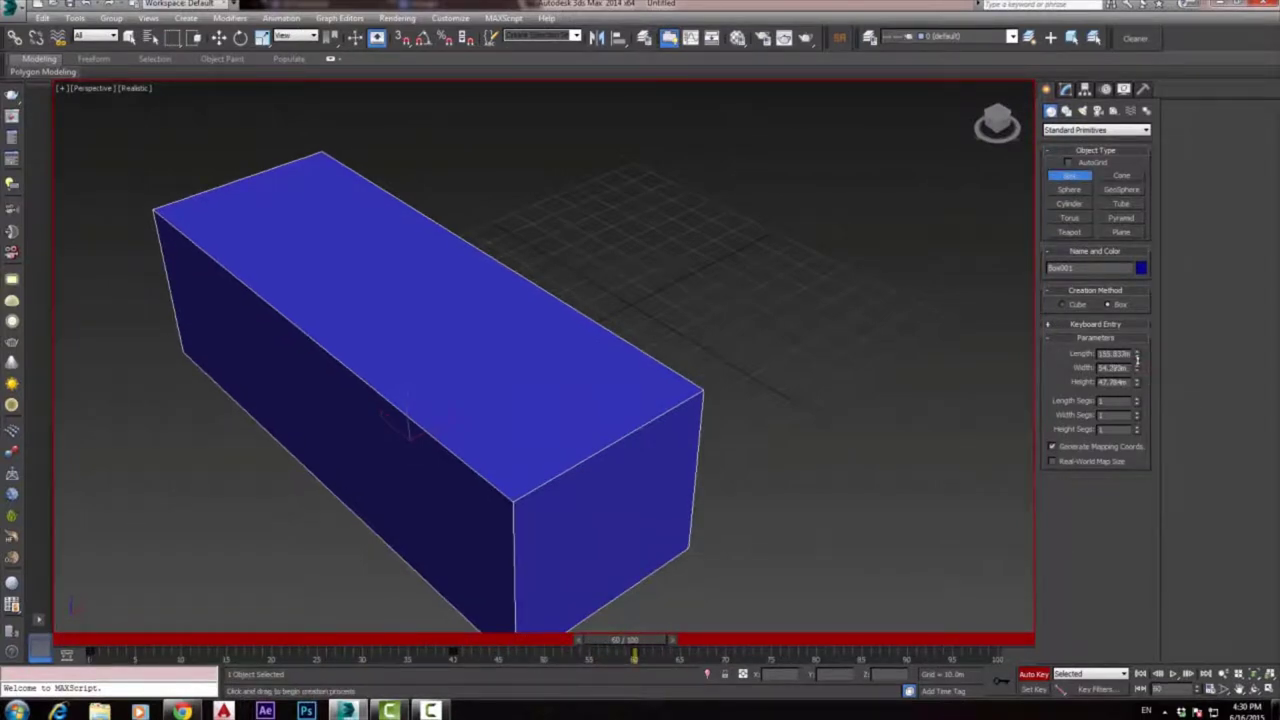
{"action": "left_click_drag", "start_coordinate": [1137, 368], "coordinate": [1137, 280]}
{"action": "mouse_move", "coordinate": [656, 641]}
{"action": "left_mouse_down"}
{"action": "mouse_move", "coordinate": [361, 641]}
{"action": "mouse_move", "coordinate": [594, 678]}
{"action": "mouse_move", "coordinate": [366, 622]}
{"action": "left_mouse_up"}
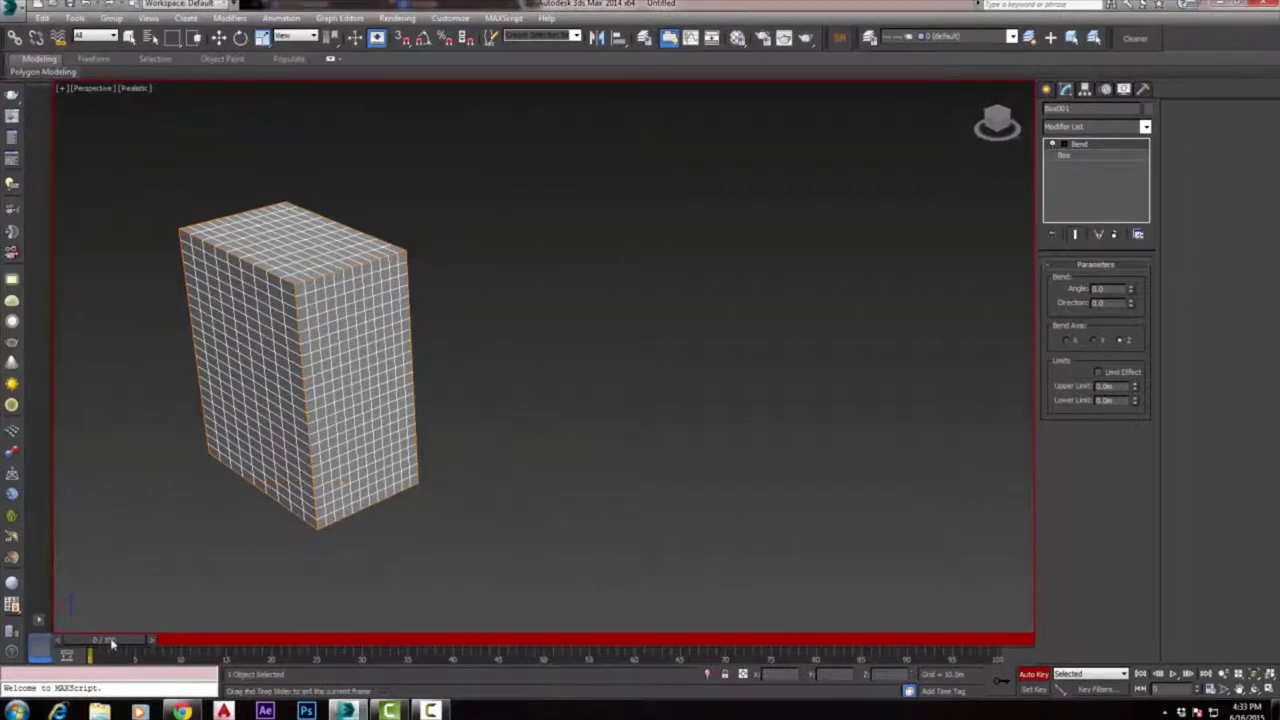
Key the Bend angle to 123.5 at frame 40 and again at frame 65, then rewind and play.
{"action": "left_click_drag", "start_coordinate": [100, 648], "coordinate": [450, 662]}
{"action": "key", "text": "r"}
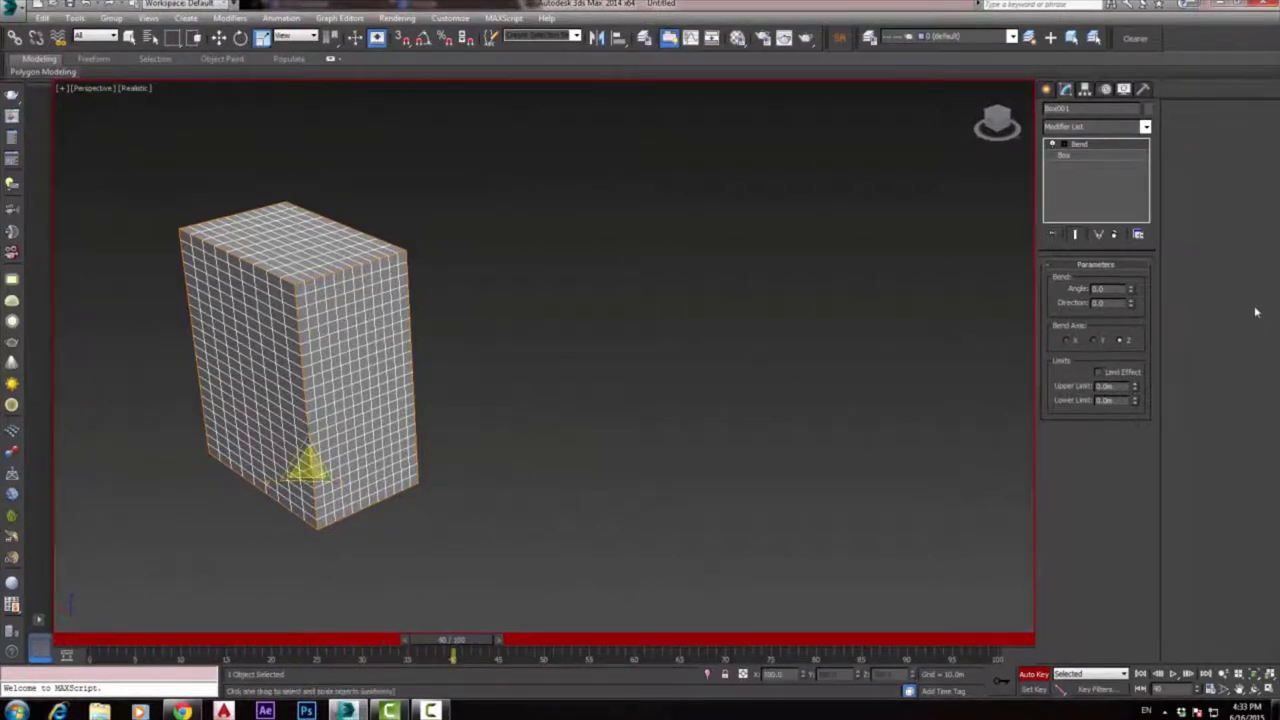
{"action": "left_click_drag", "start_coordinate": [1132, 290], "coordinate": [1000, 334]}
{"action": "mouse_move", "coordinate": [498, 638]}
{"action": "left_mouse_down"}
{"action": "mouse_move", "coordinate": [330, 640]}
{"action": "mouse_move", "coordinate": [668, 640]}
{"action": "left_mouse_up"}
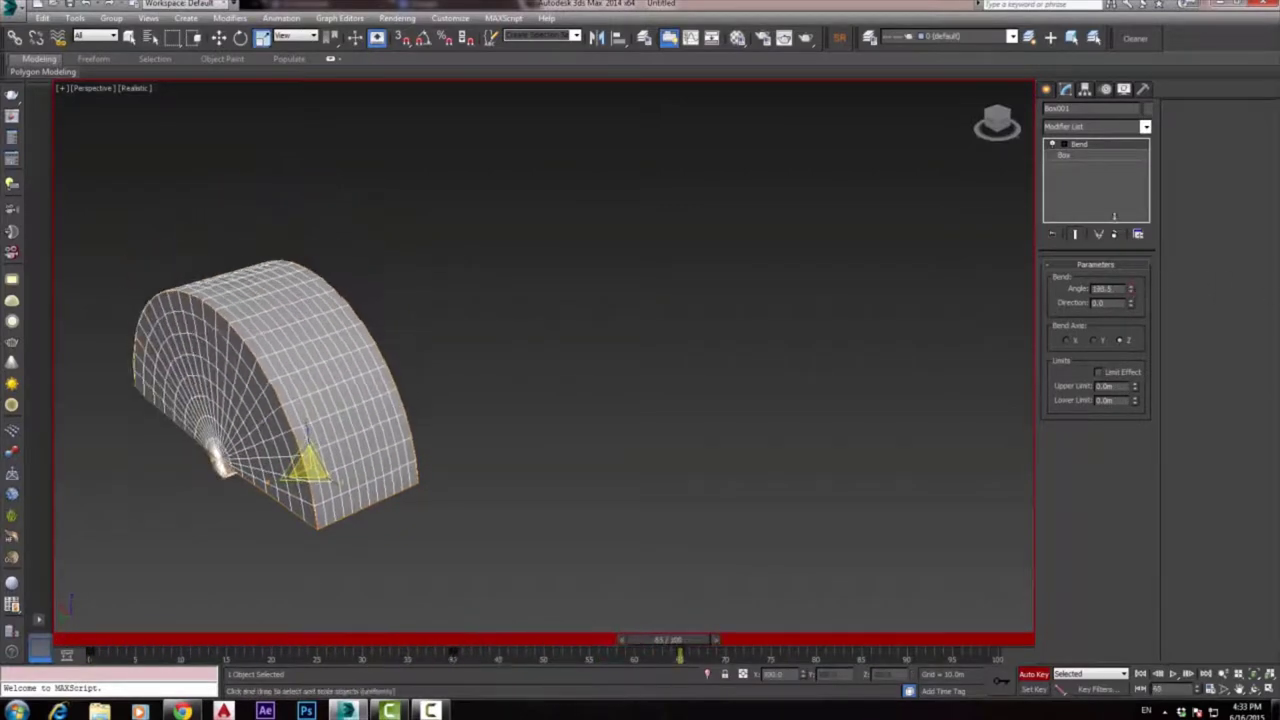
{"action": "left_click_drag", "start_coordinate": [1131, 290], "coordinate": [1131, 260]}
{"action": "left_click_drag", "start_coordinate": [648, 640], "coordinate": [80, 640]}
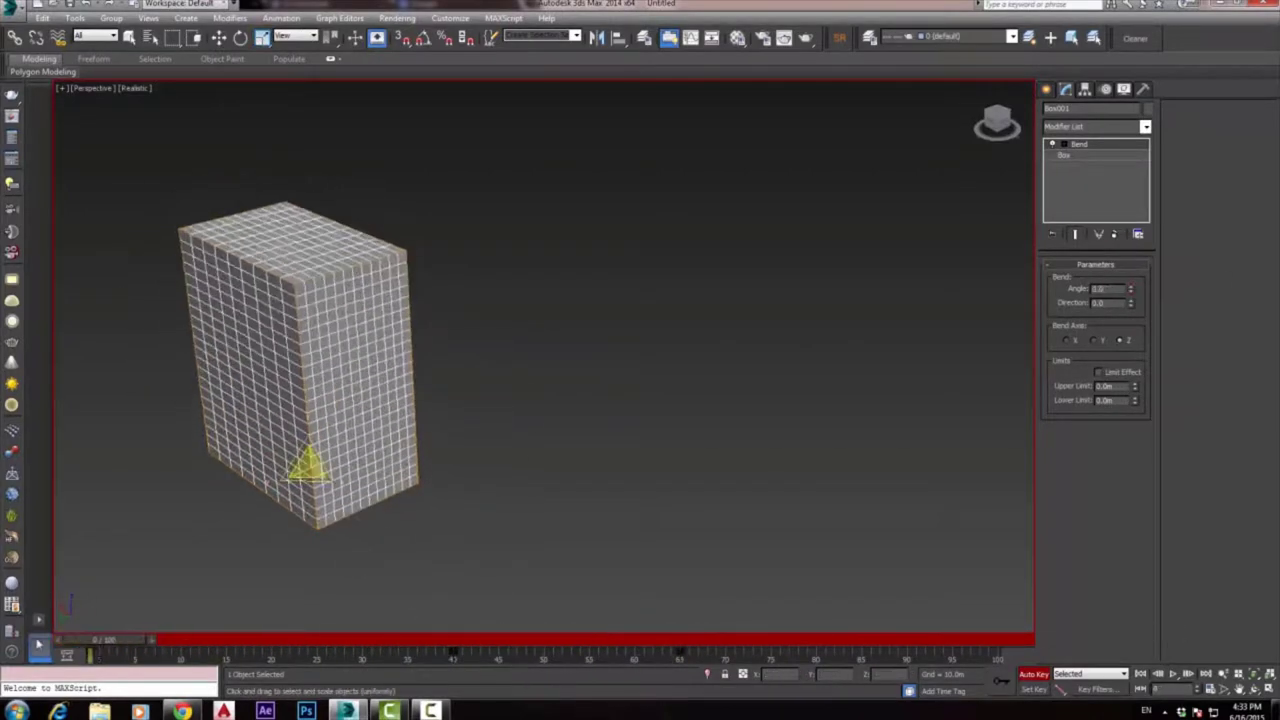
{"action": "left_click", "coordinate": [1173, 675]}
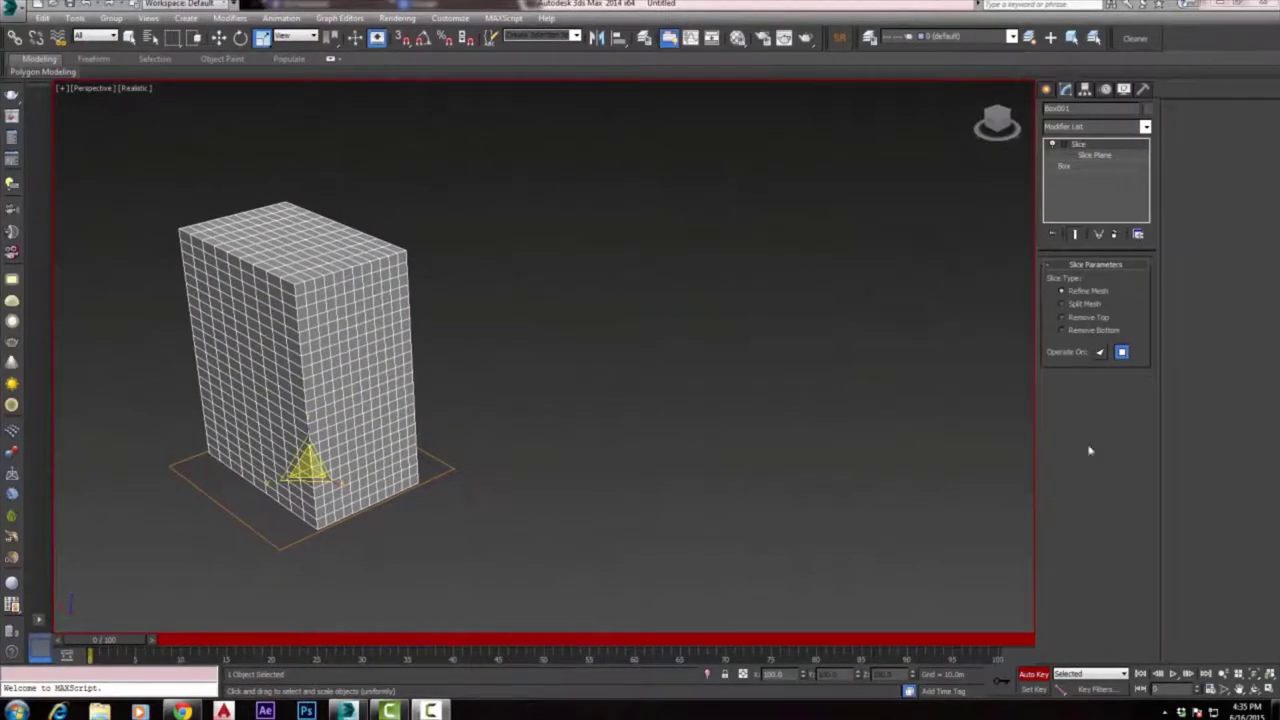
Set the Slice Plane to Remove Top, raise it at frame 28 so the box grows, then play.
{"action": "left_click", "coordinate": [1095, 155]}
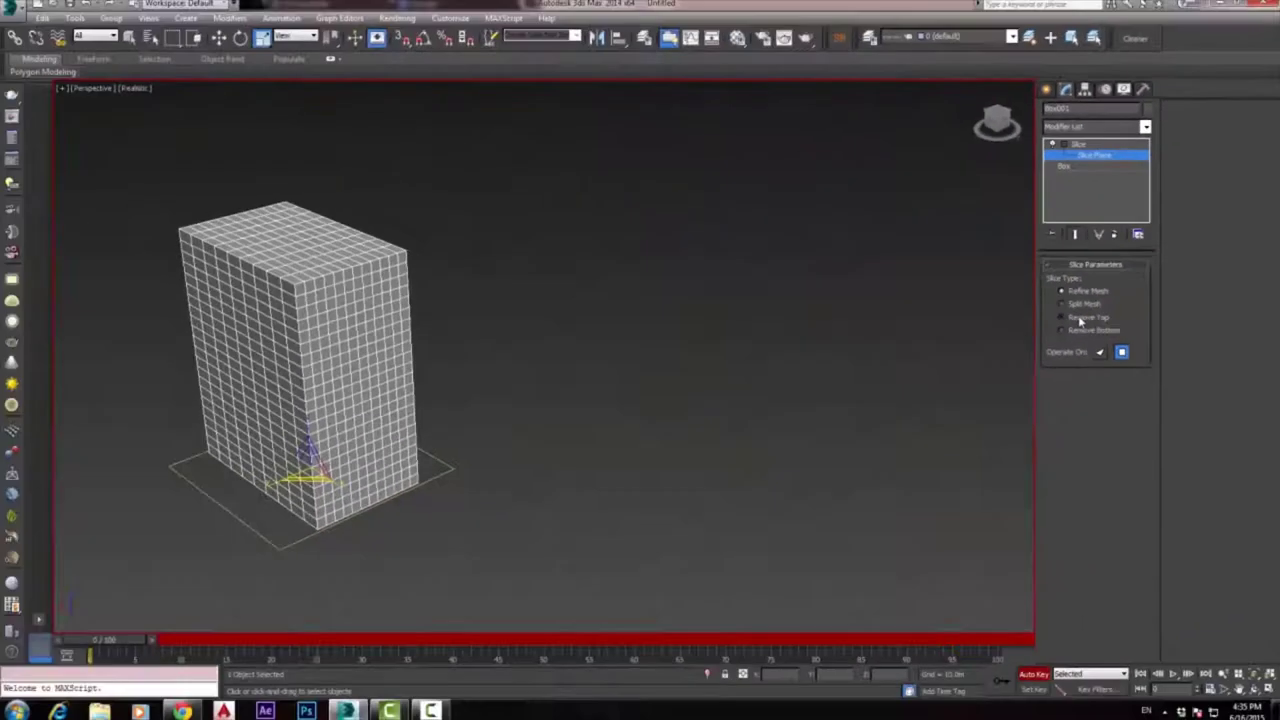
{"action": "left_click", "coordinate": [1080, 318]}
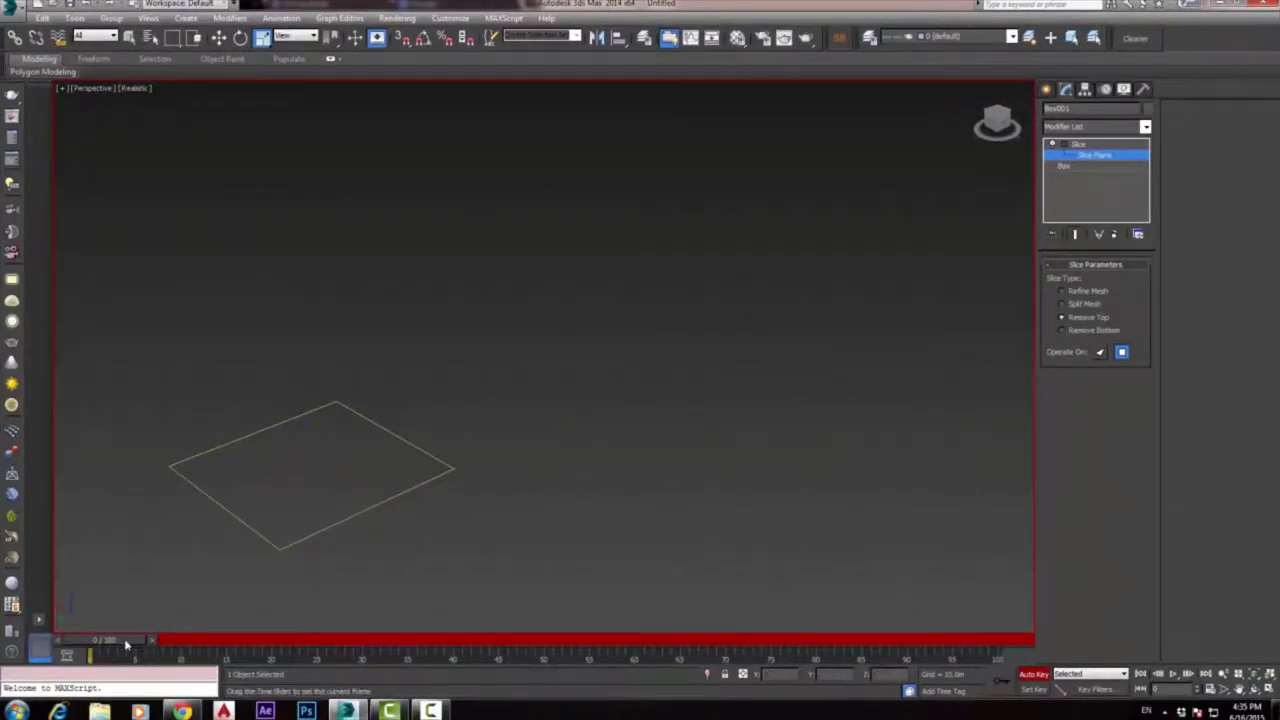
{"action": "left_click_drag", "start_coordinate": [100, 640], "coordinate": [340, 640]}
{"action": "right_click", "coordinate": [348, 461]}
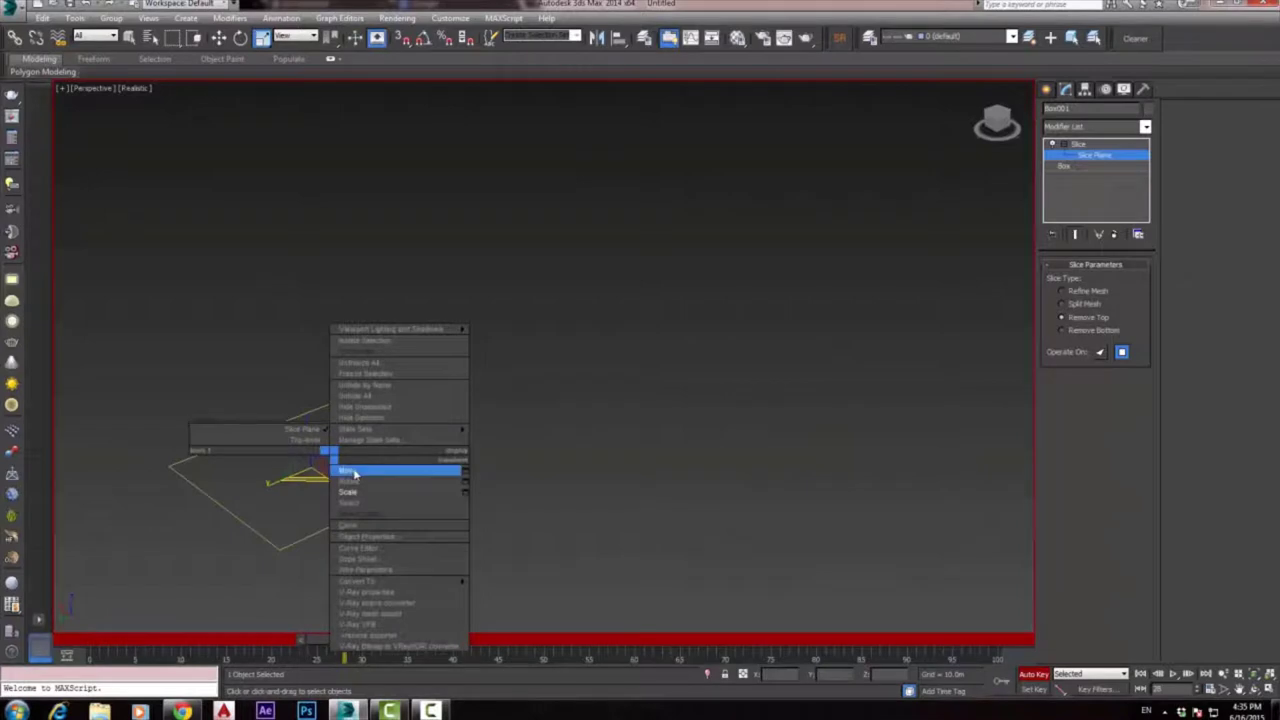
{"action": "left_click", "coordinate": [347, 469]}
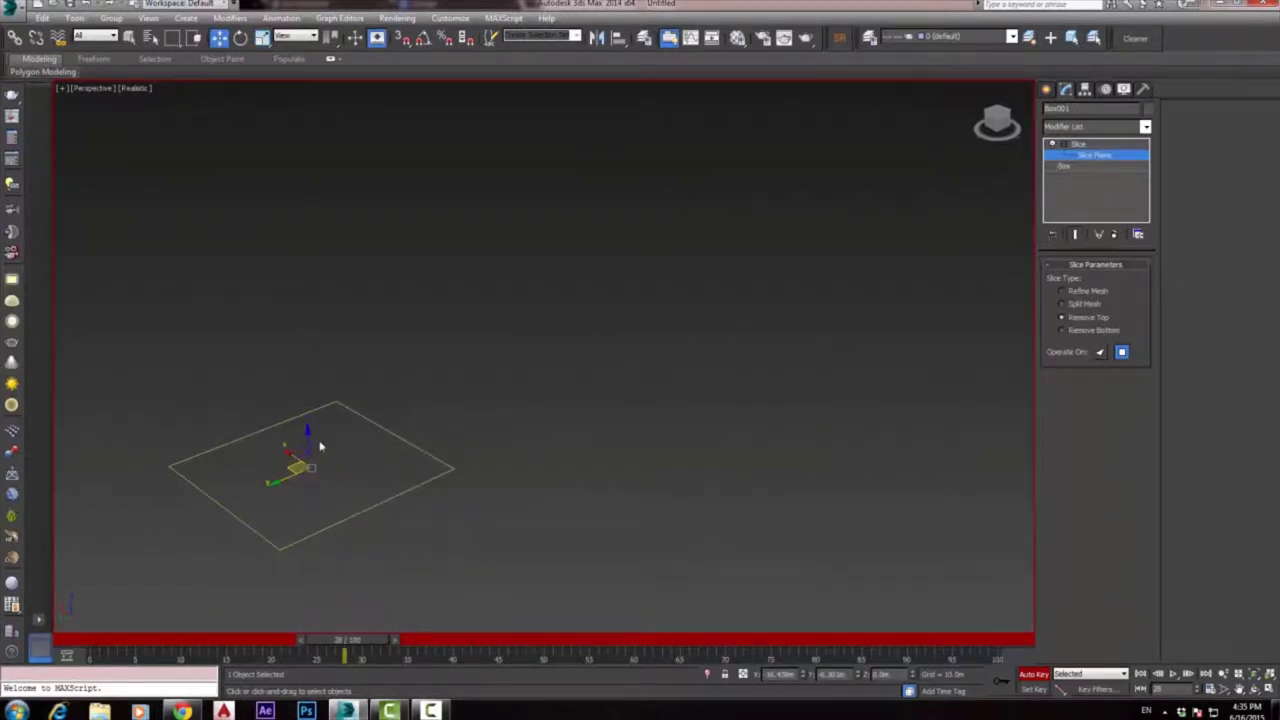
{"action": "left_click_drag", "start_coordinate": [306, 438], "coordinate": [254, 182]}
{"action": "left_click_drag", "start_coordinate": [391, 643], "coordinate": [151, 643]}
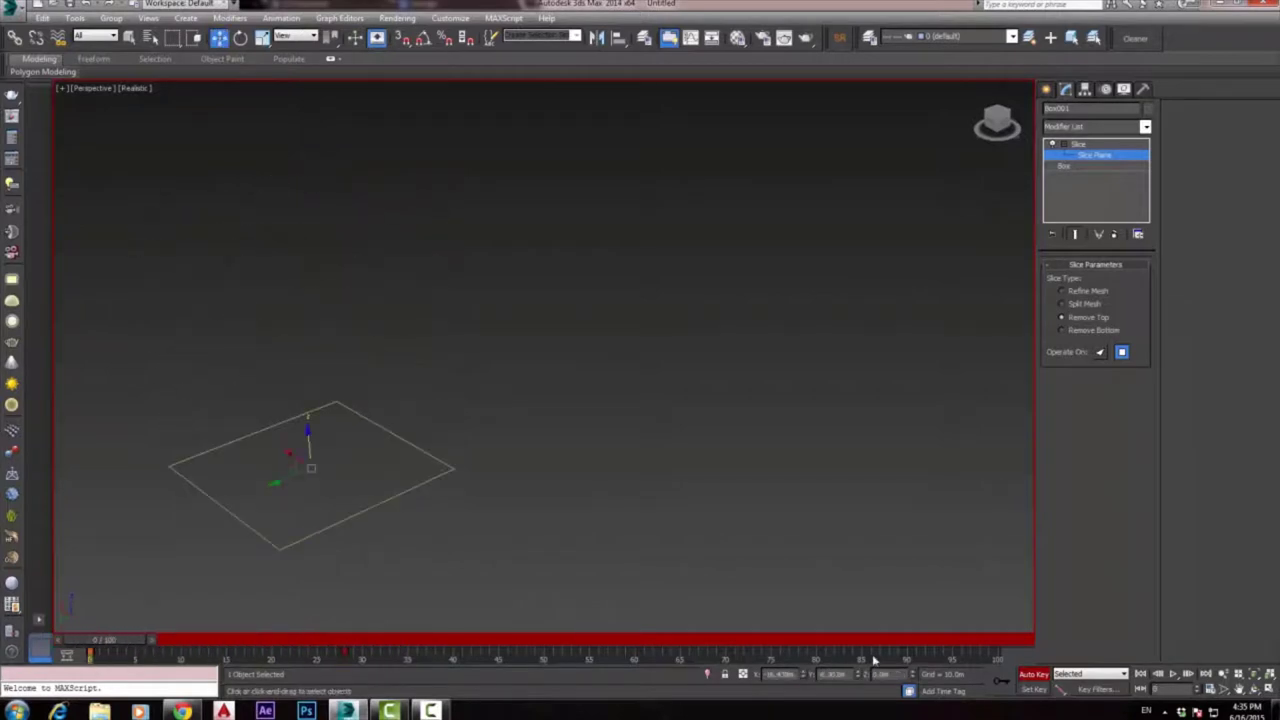
{"action": "left_click", "coordinate": [1173, 674]}
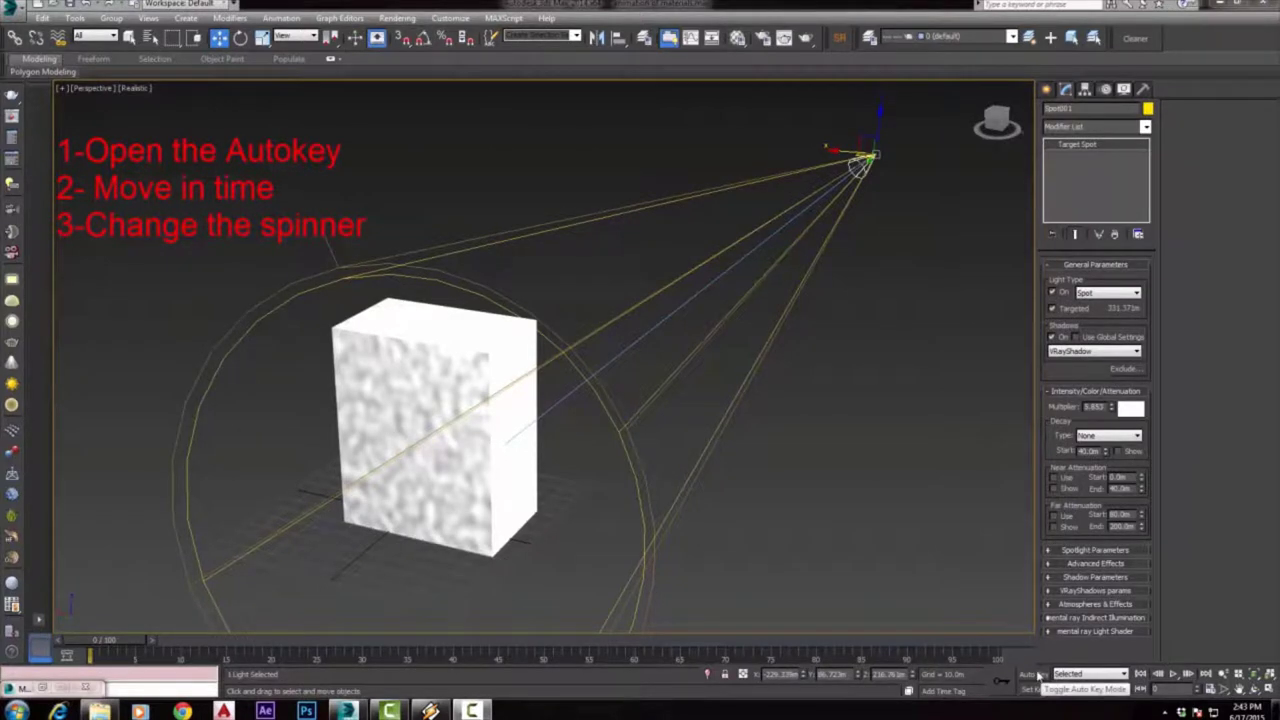
With Auto Key on, change the spotlight's Multiplier at frame 24, then return to frame 0.
{"action": "left_click", "coordinate": [1035, 675]}
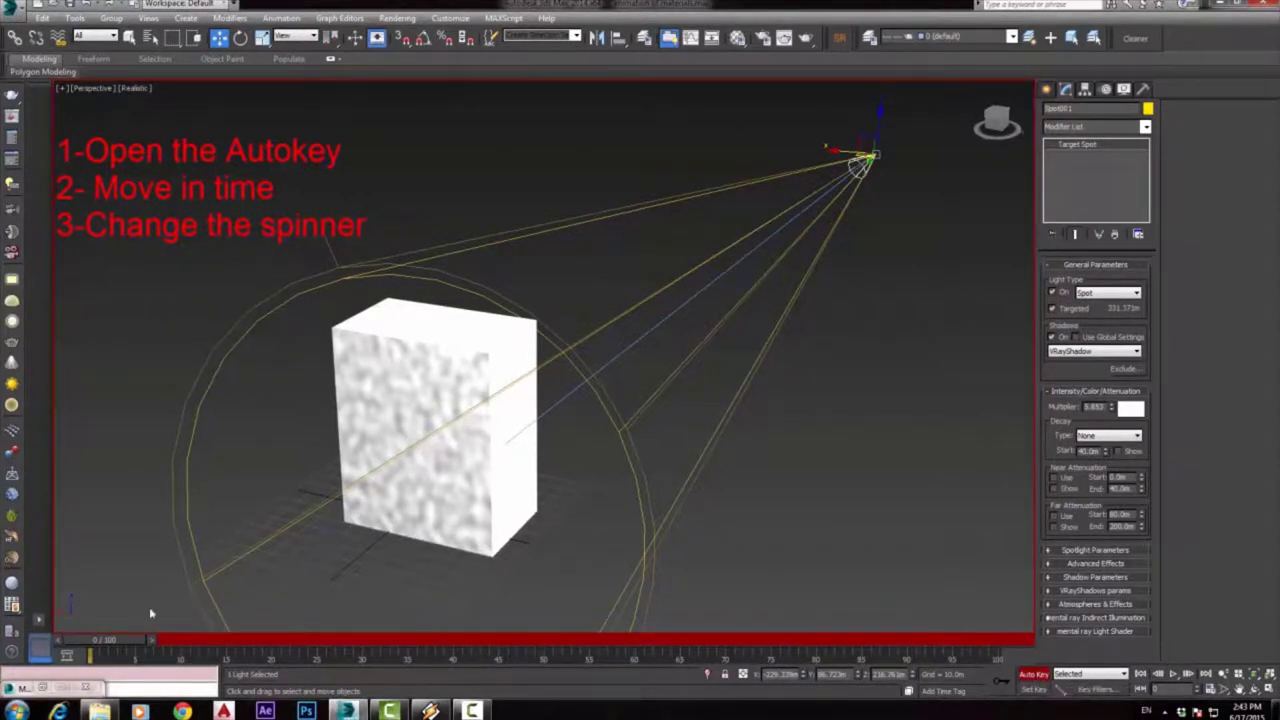
{"action": "left_click_drag", "start_coordinate": [131, 641], "coordinate": [312, 641]}
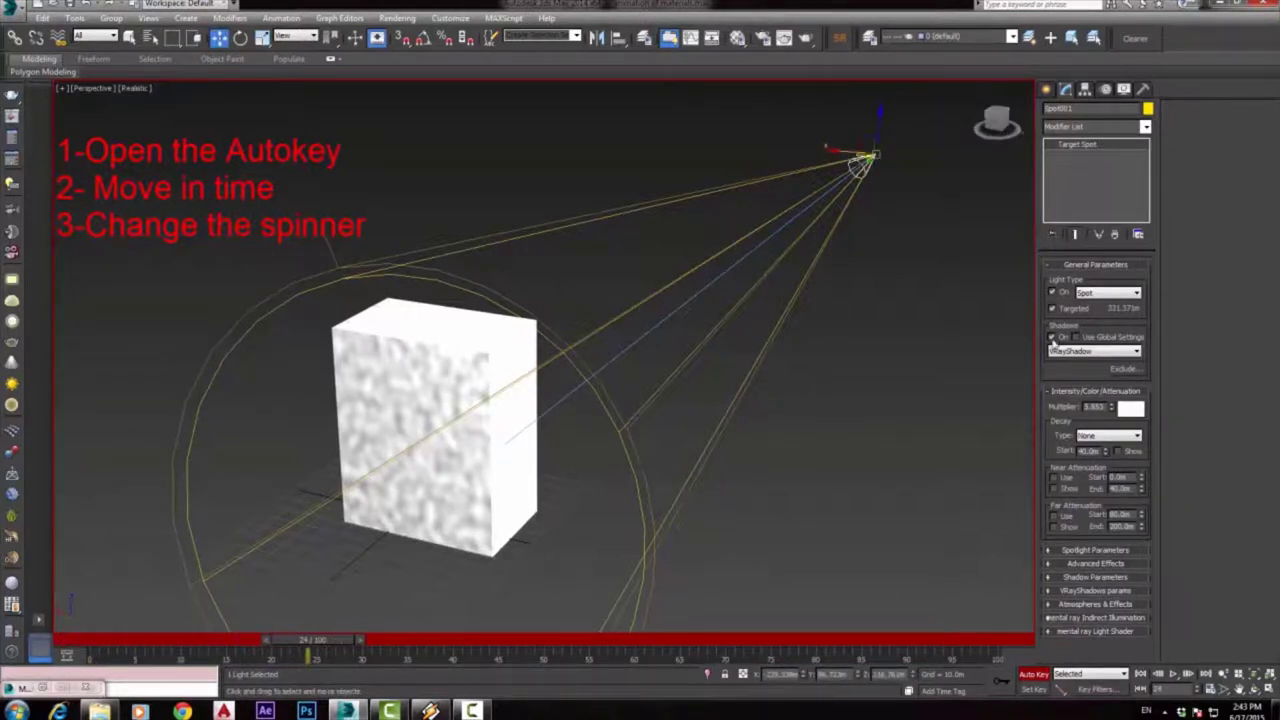
{"action": "left_click", "coordinate": [1112, 410]}
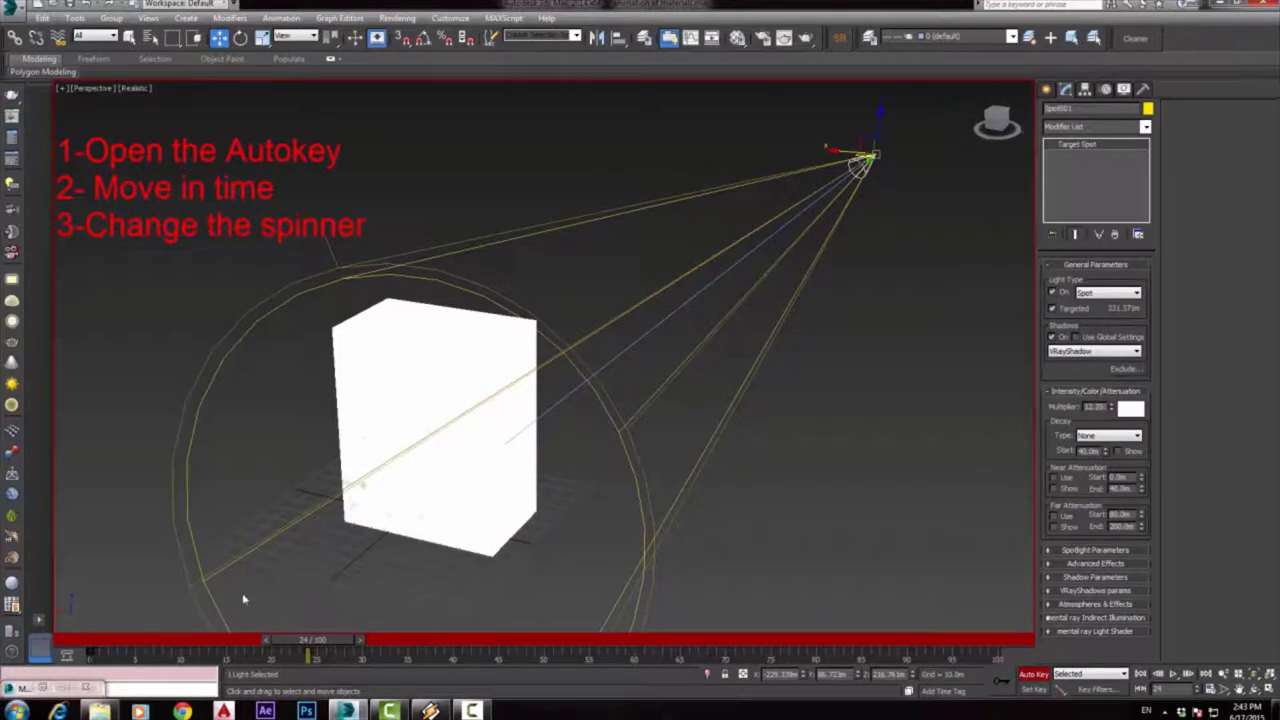
{"action": "left_click_drag", "start_coordinate": [318, 645], "coordinate": [47, 637]}
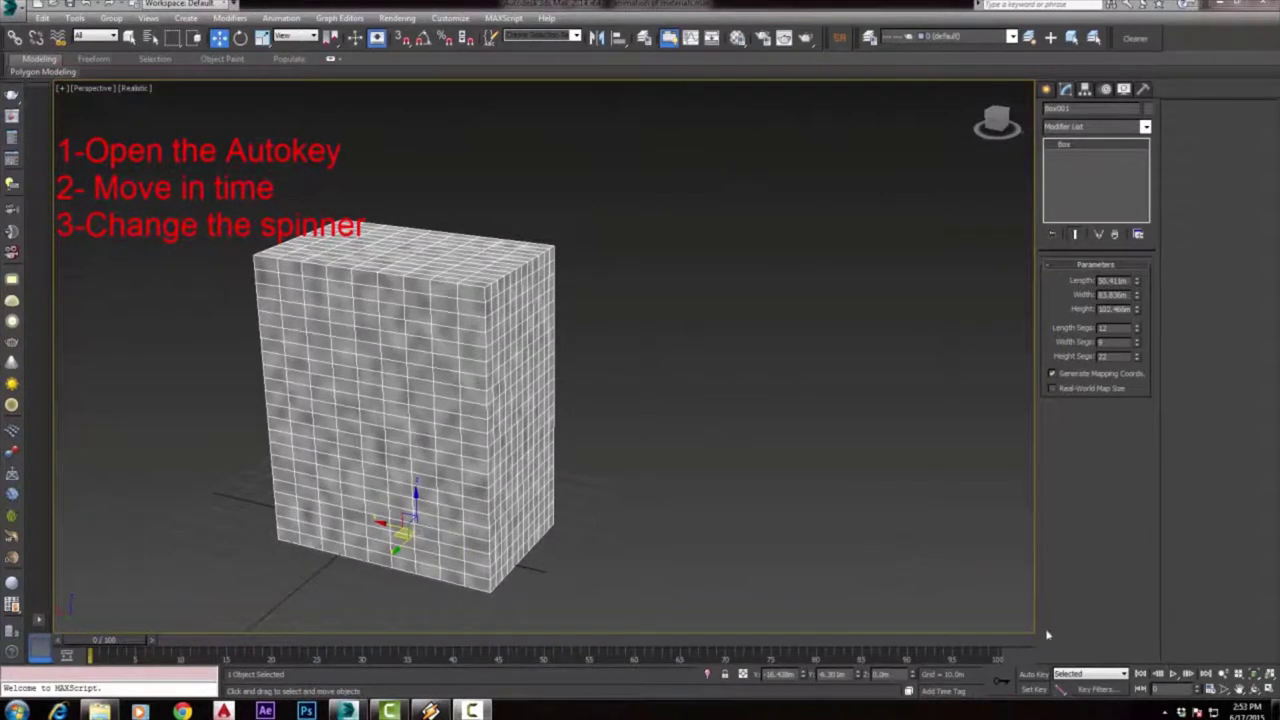
With Auto Key on at frame 50, raise the Phase of the box material's Noise diffuse map.
{"action": "left_click", "coordinate": [1035, 675]}
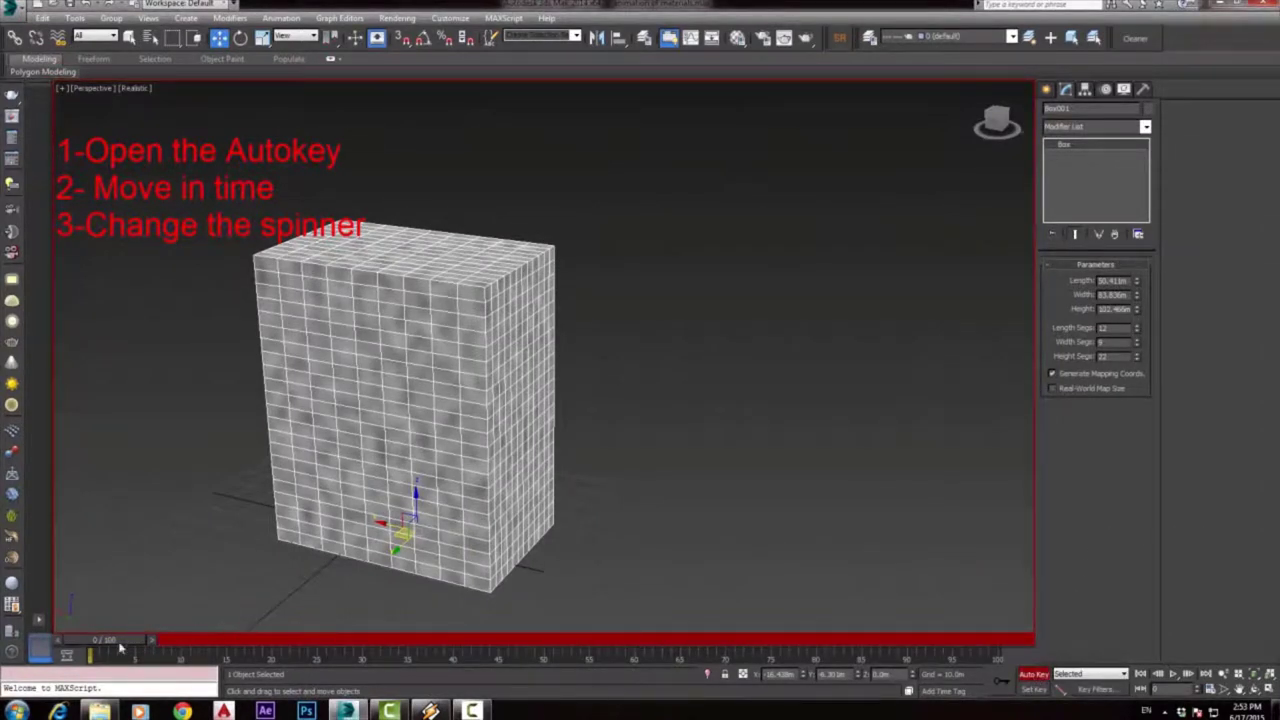
{"action": "left_click_drag", "start_coordinate": [100, 645], "coordinate": [560, 650]}
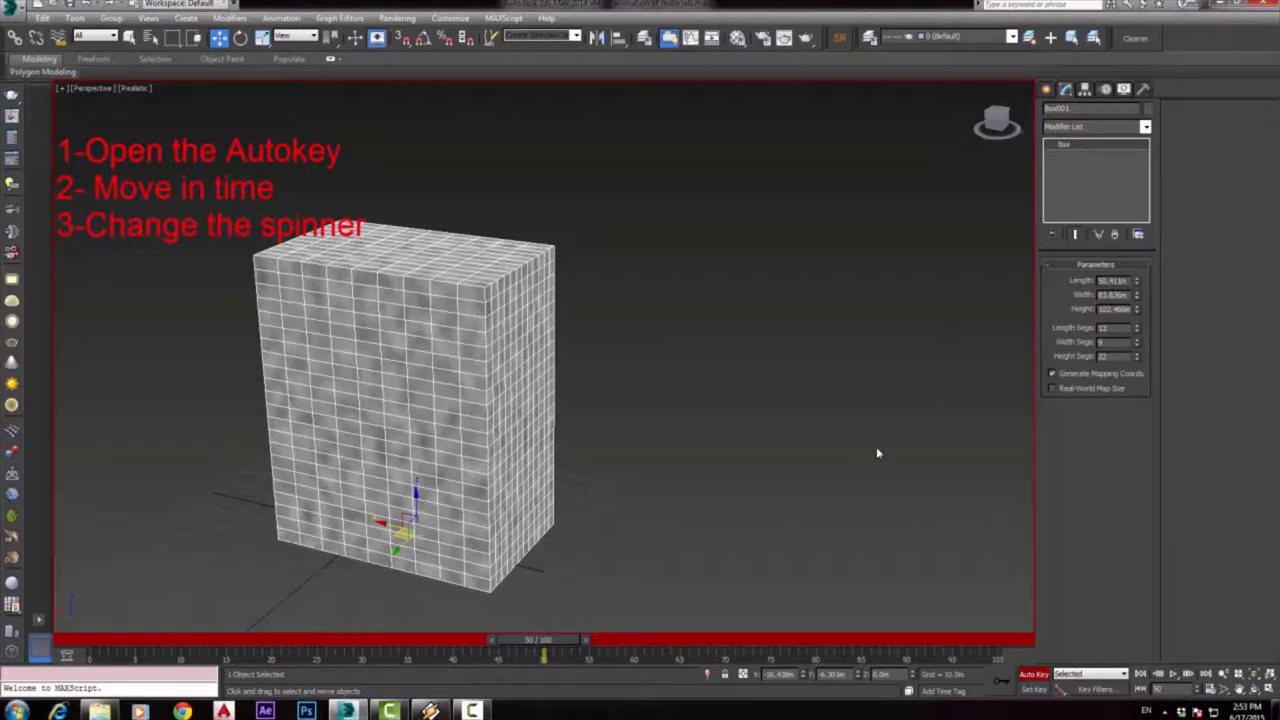
{"action": "key", "text": "m"}
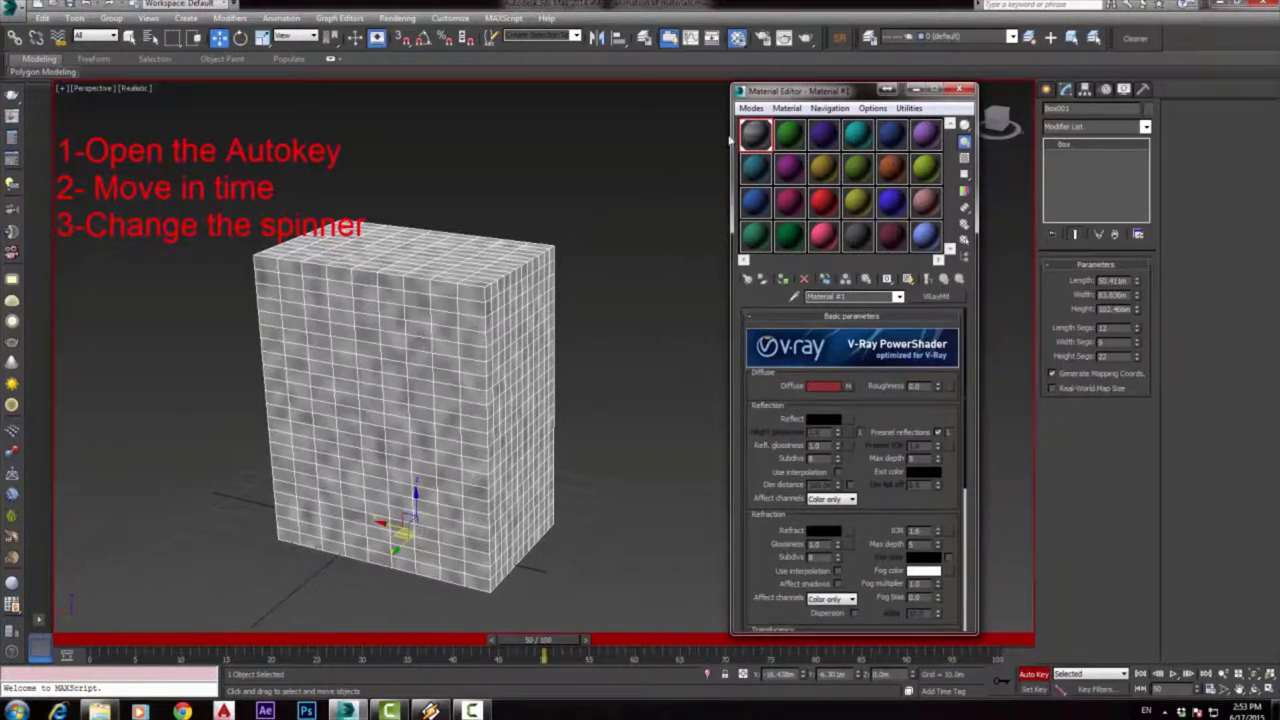
{"action": "left_click", "coordinate": [848, 387]}
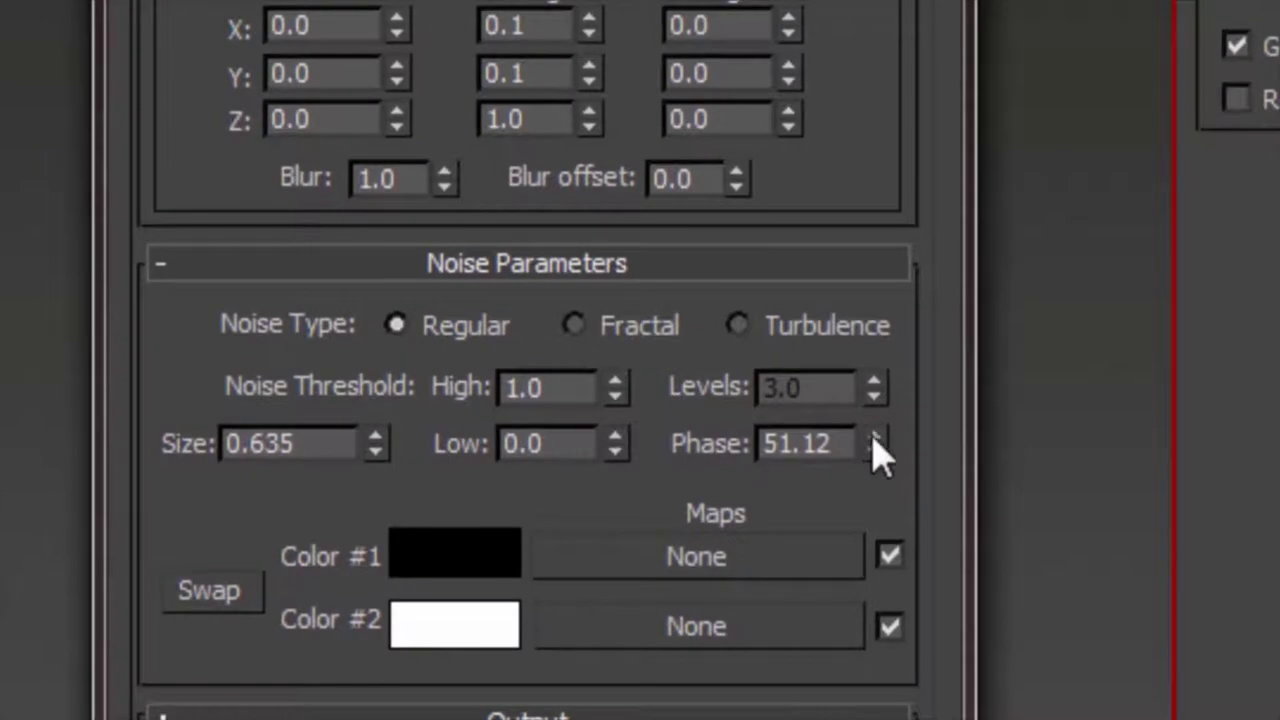
{"action": "mouse_move", "coordinate": [874, 447]}
{"action": "left_mouse_down"}
{"action": "mouse_move", "coordinate": [876, 252]}
{"action": "mouse_move", "coordinate": [949, 420]}
{"action": "left_mouse_up"}
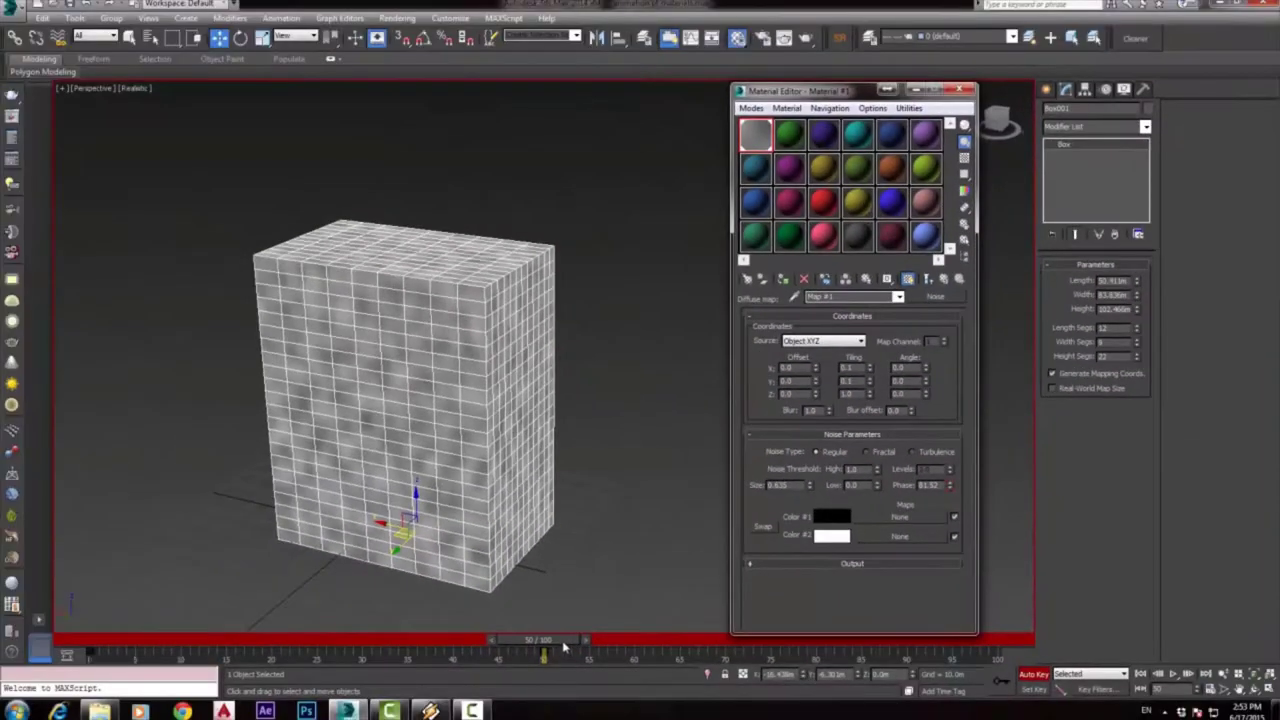
Rewind to the first frame and play the shifting noise animation.
{"action": "mouse_move", "coordinate": [538, 641]}
{"action": "left_mouse_down"}
{"action": "mouse_move", "coordinate": [147, 651]}
{"action": "mouse_move", "coordinate": [553, 637]}
{"action": "mouse_move", "coordinate": [120, 640]}
{"action": "left_mouse_up"}
{"action": "key", "text": "w"}
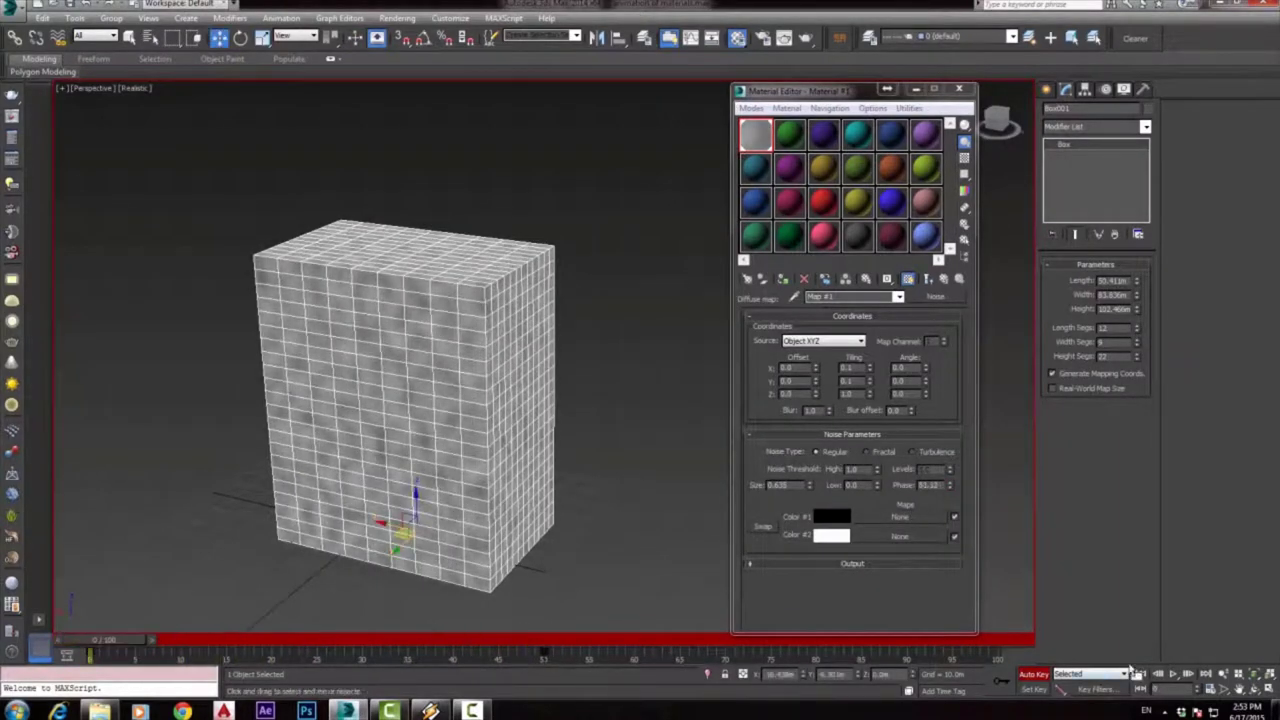
{"action": "left_click", "coordinate": [1173, 674]}
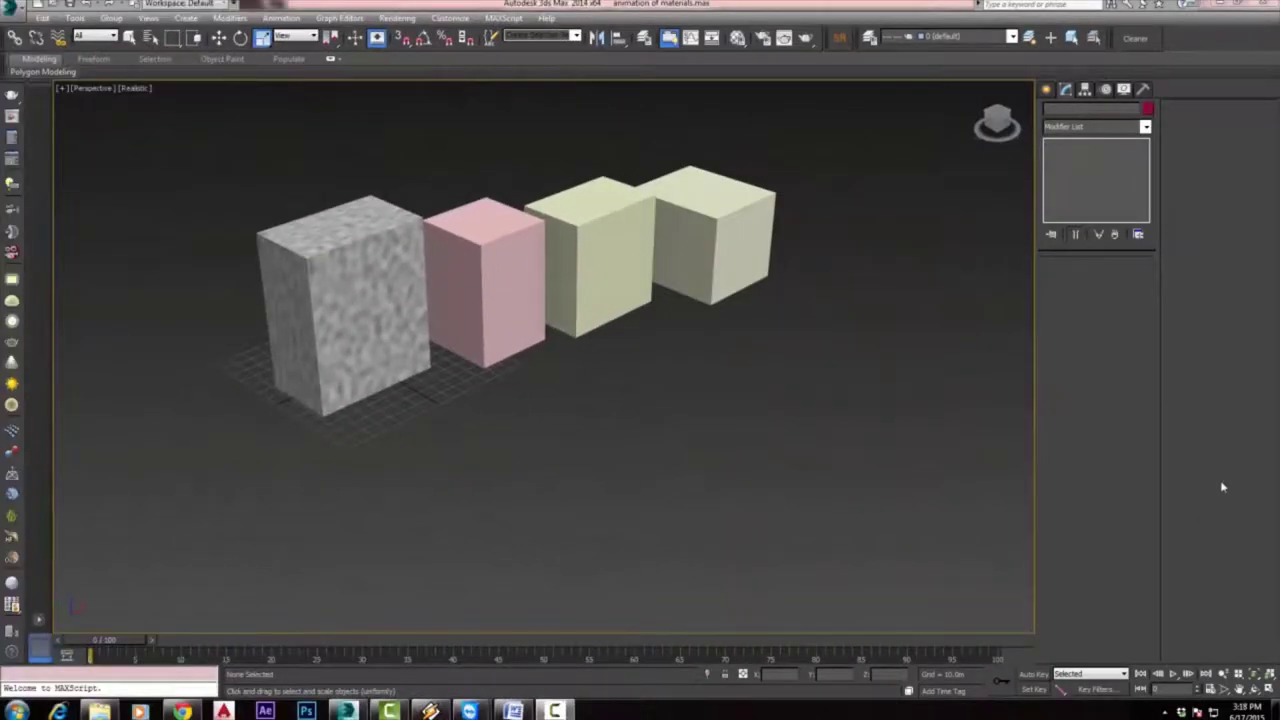
{"action": "left_click_drag", "start_coordinate": [810, 167], "coordinate": [711, 331]}
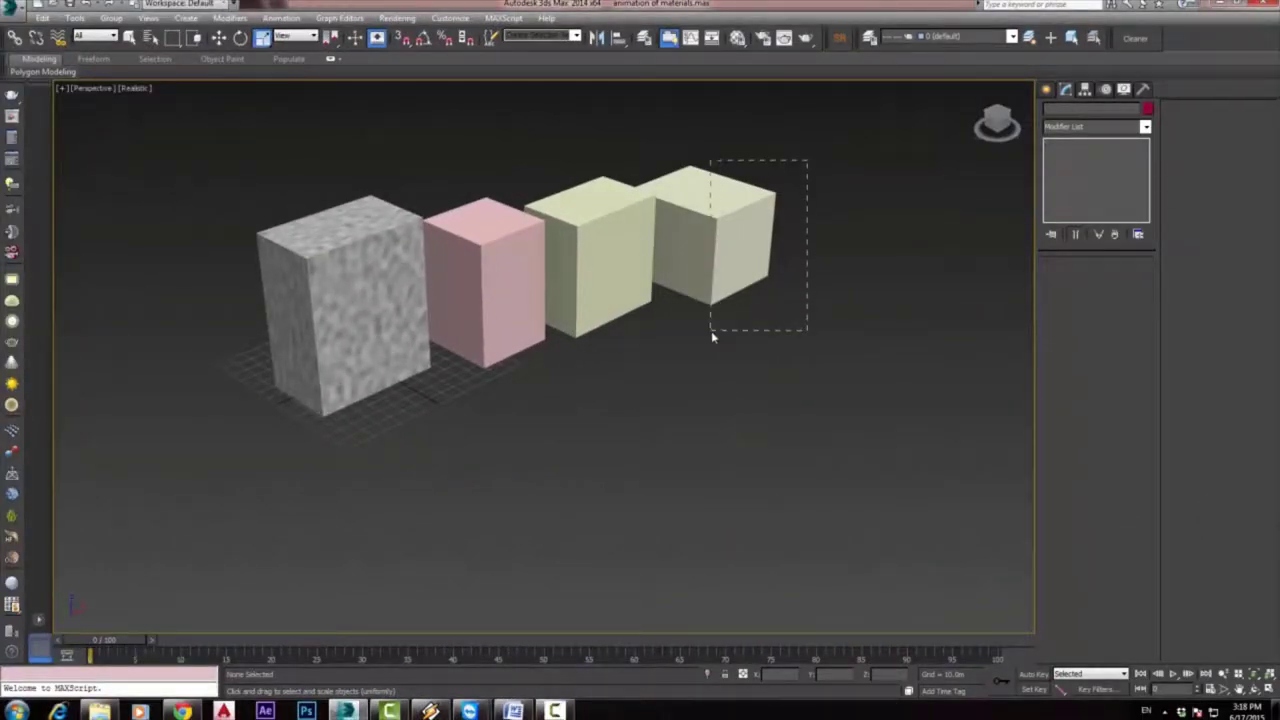
{"action": "left_click", "coordinate": [625, 652]}
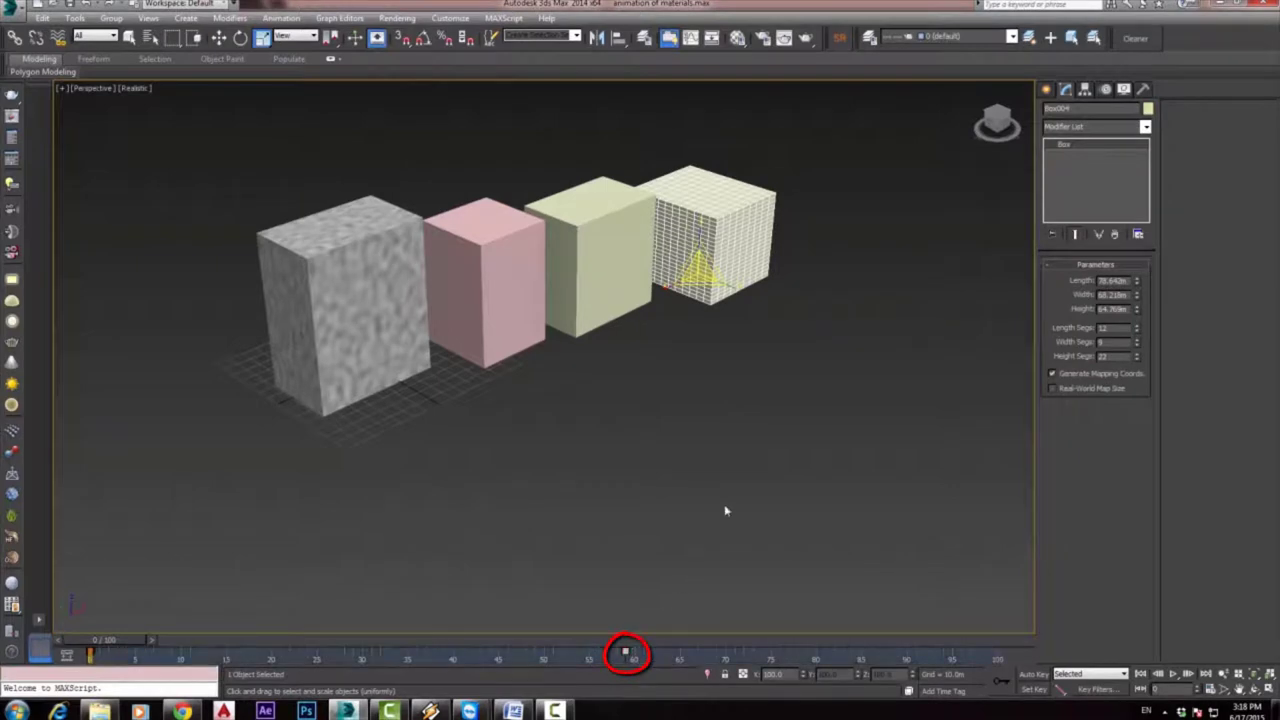
{"action": "key", "text": "slash"}
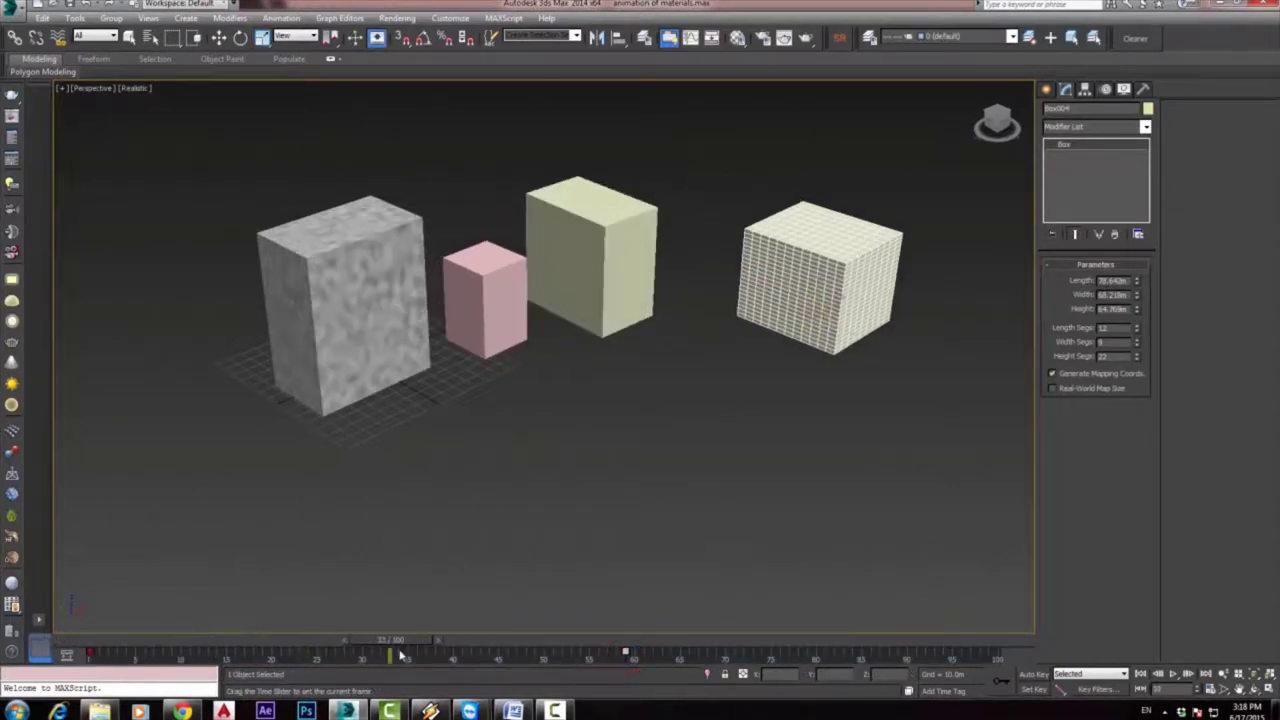
{"action": "left_click", "coordinate": [628, 282]}
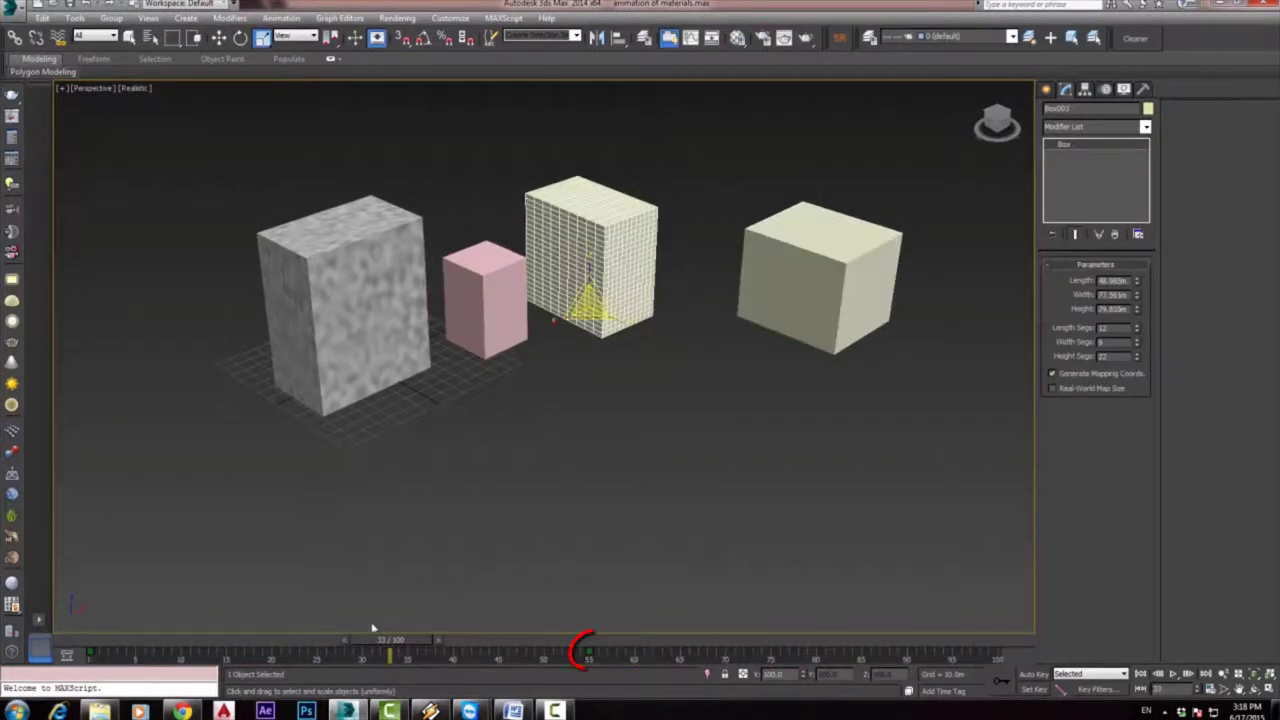
{"action": "mouse_move", "coordinate": [390, 648]}
{"action": "left_mouse_down"}
{"action": "mouse_move", "coordinate": [453, 652]}
{"action": "mouse_move", "coordinate": [327, 648]}
{"action": "left_mouse_up"}
{"action": "left_click", "coordinate": [479, 331]}
{"action": "key", "text": "r"}
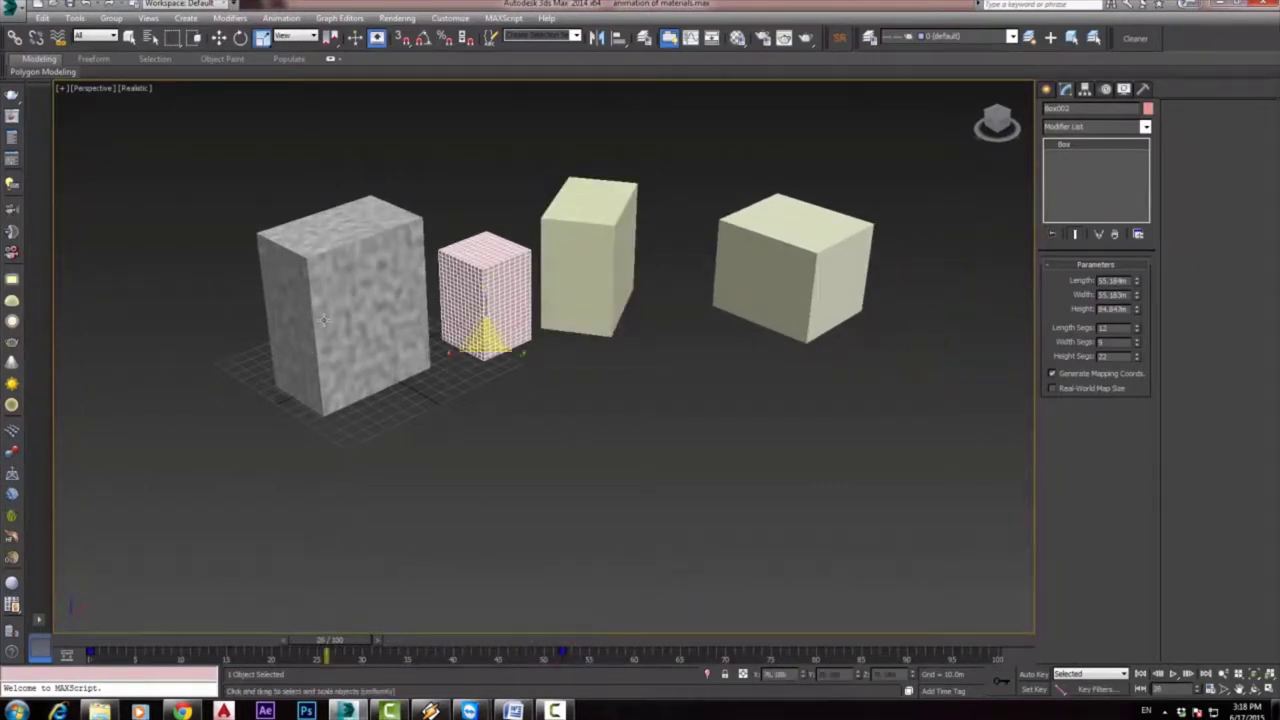
{"action": "left_click", "coordinate": [323, 319]}
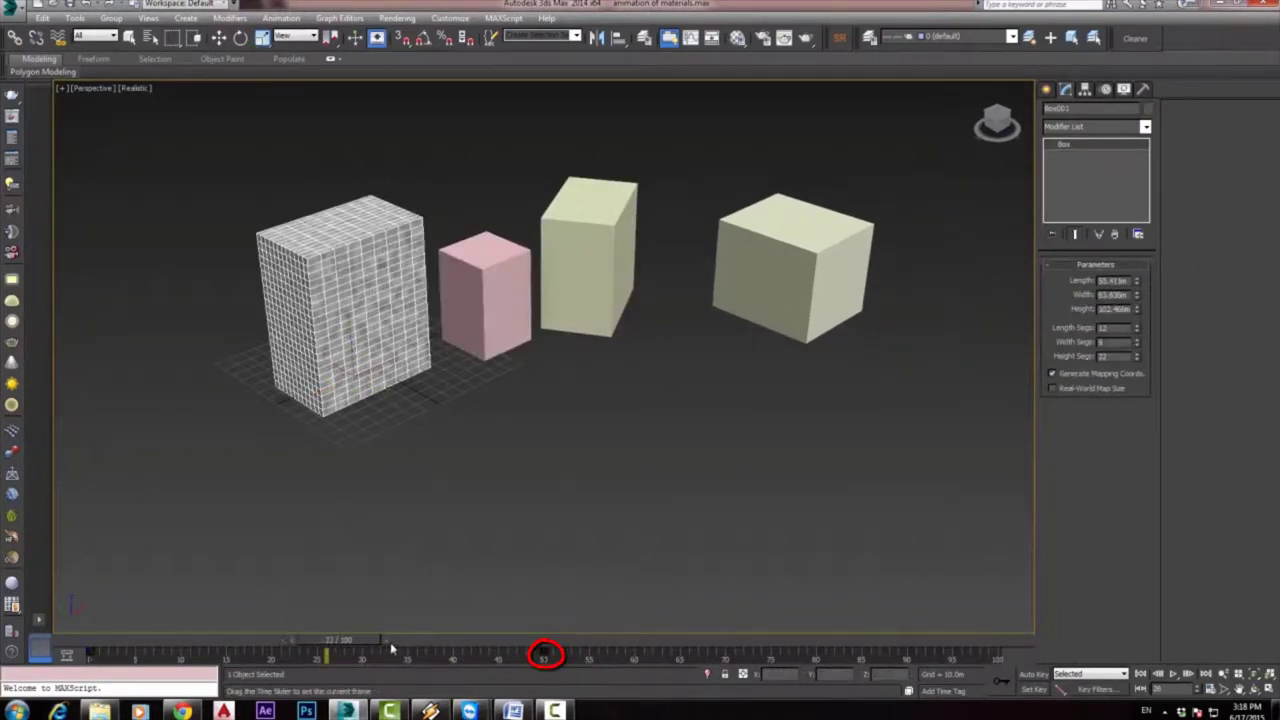
{"action": "left_click_drag", "start_coordinate": [327, 648], "coordinate": [380, 648]}
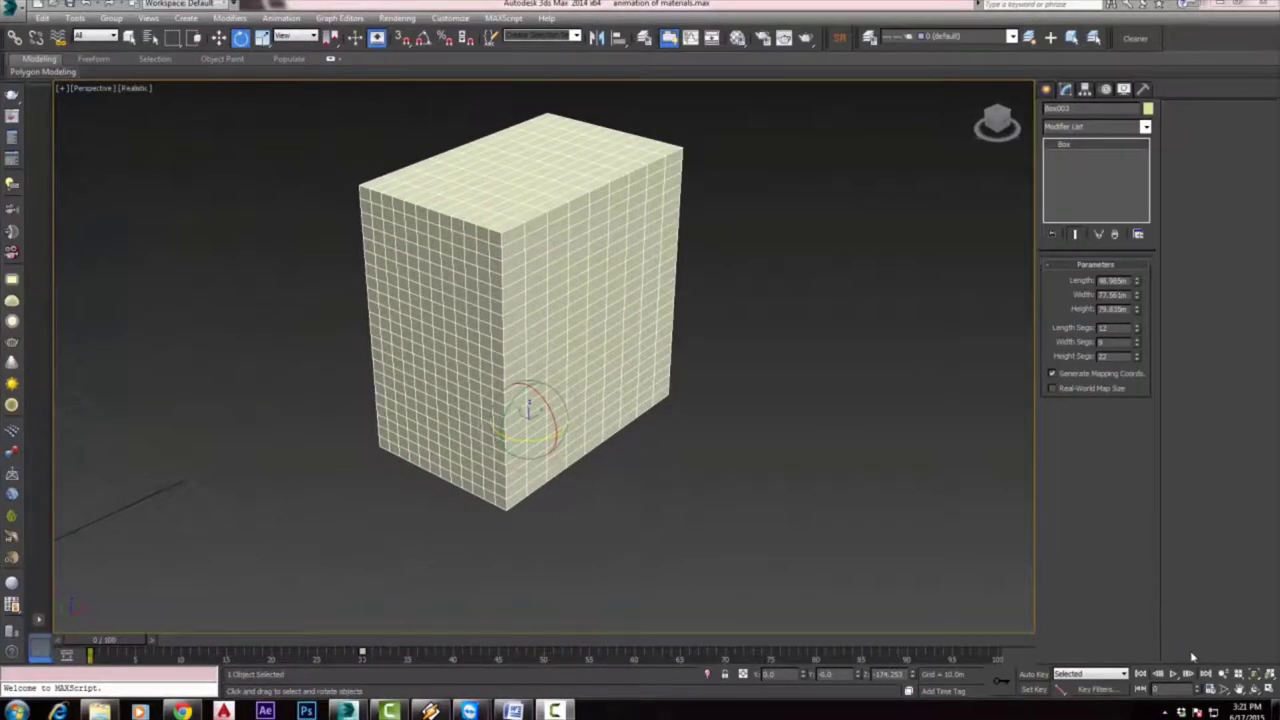
Play the rotation, reselect the box, and drag its frame 37 rotation key to about 38.
{"action": "left_click", "coordinate": [1180, 673]}
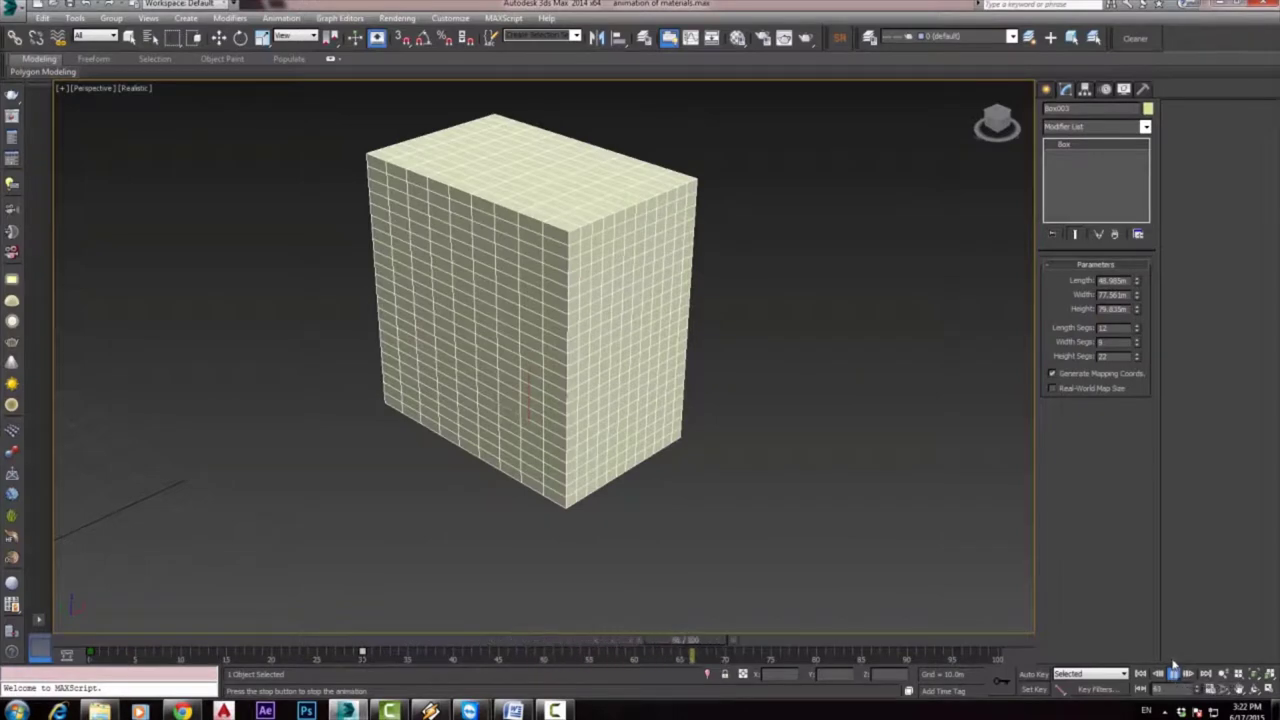
{"action": "left_click", "coordinate": [1175, 675]}
{"action": "key", "text": "e"}
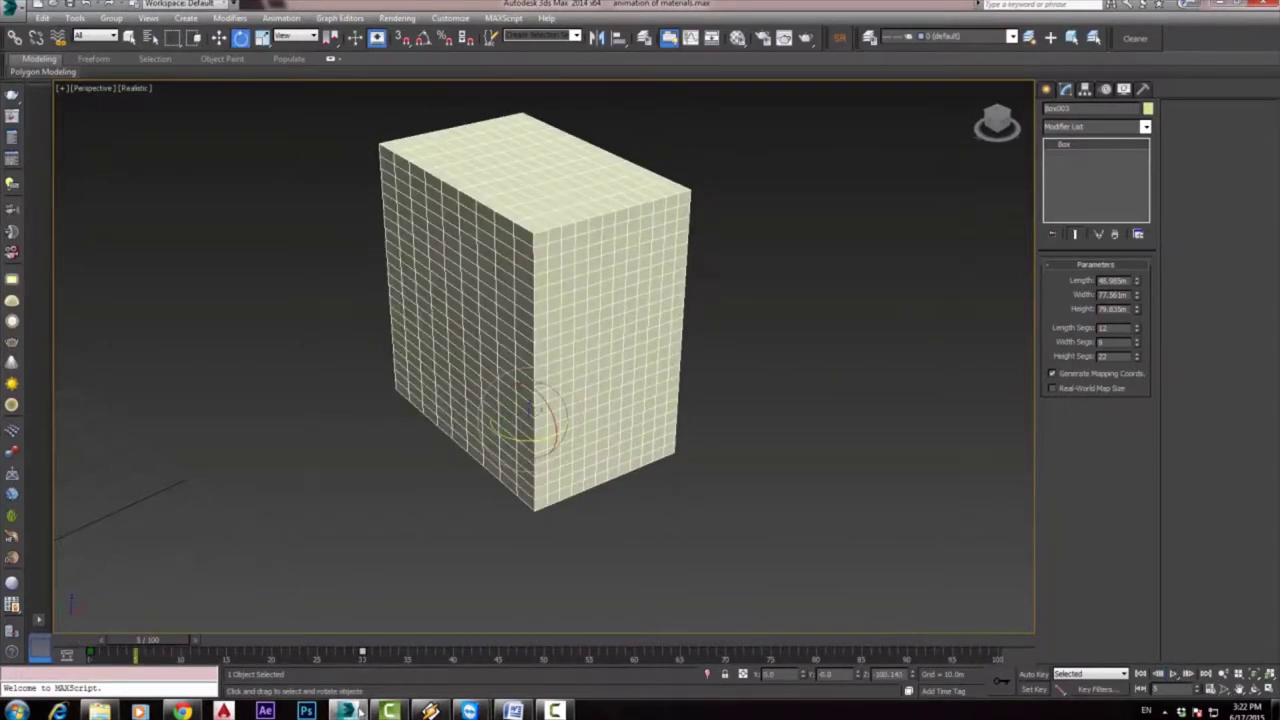
{"action": "left_click", "coordinate": [399, 587]}
{"action": "left_click", "coordinate": [539, 313]}
{"action": "left_click", "coordinate": [406, 652]}
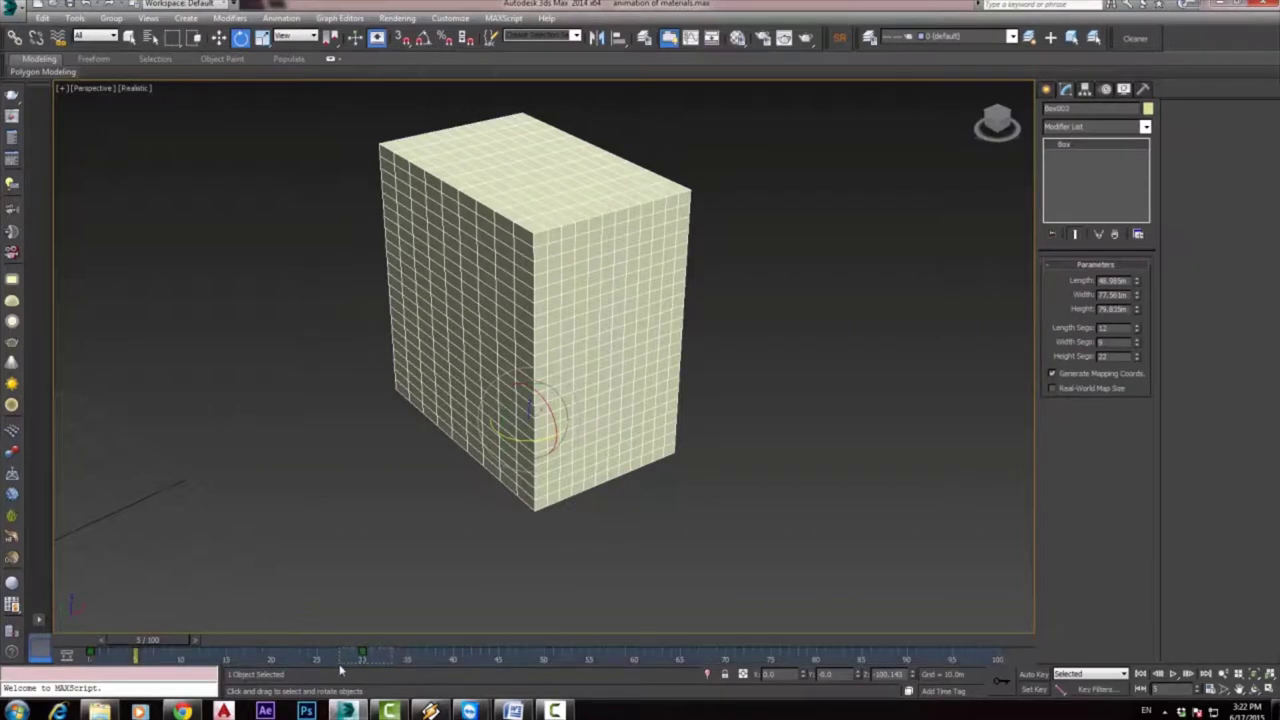
{"action": "left_click", "coordinate": [362, 652]}
{"action": "left_click_drag", "start_coordinate": [362, 652], "coordinate": [635, 652]}
Move the rotation key from frame 68 to 53, then rewind and play the retimed animation.
{"action": "left_click", "coordinate": [1175, 674]}
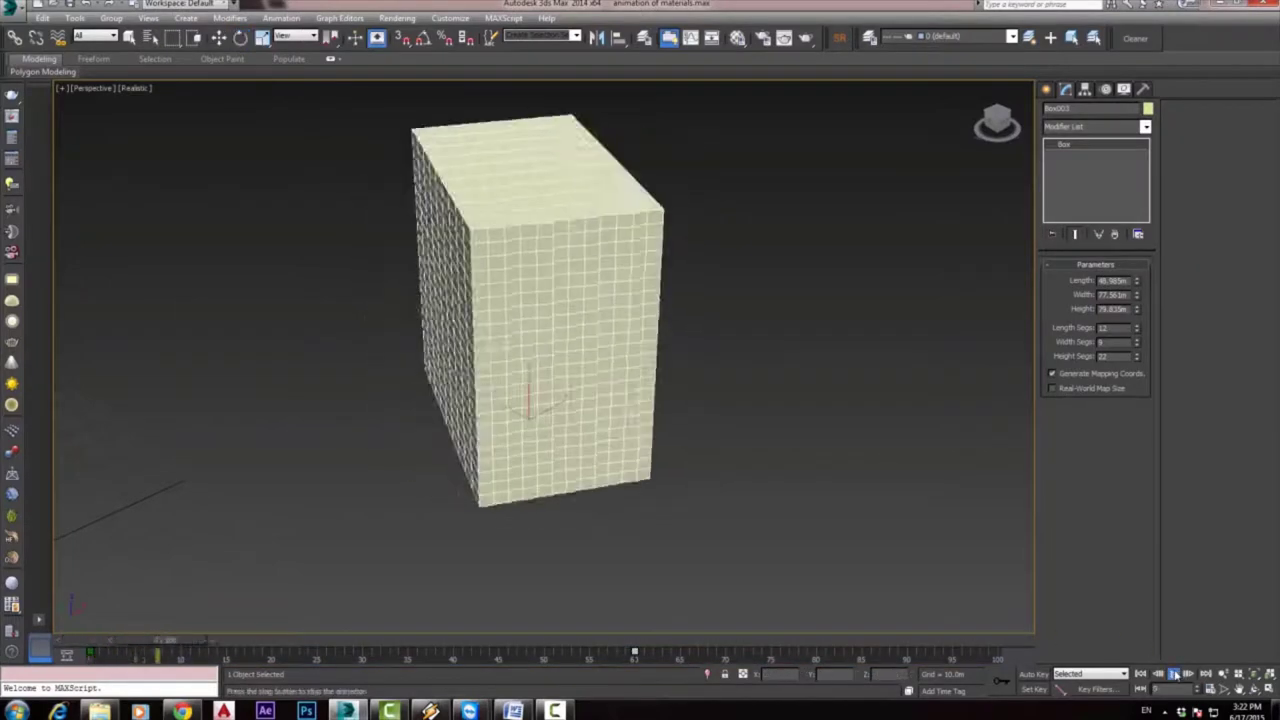
{"action": "left_click", "coordinate": [1175, 674]}
{"action": "key", "text": "e"}
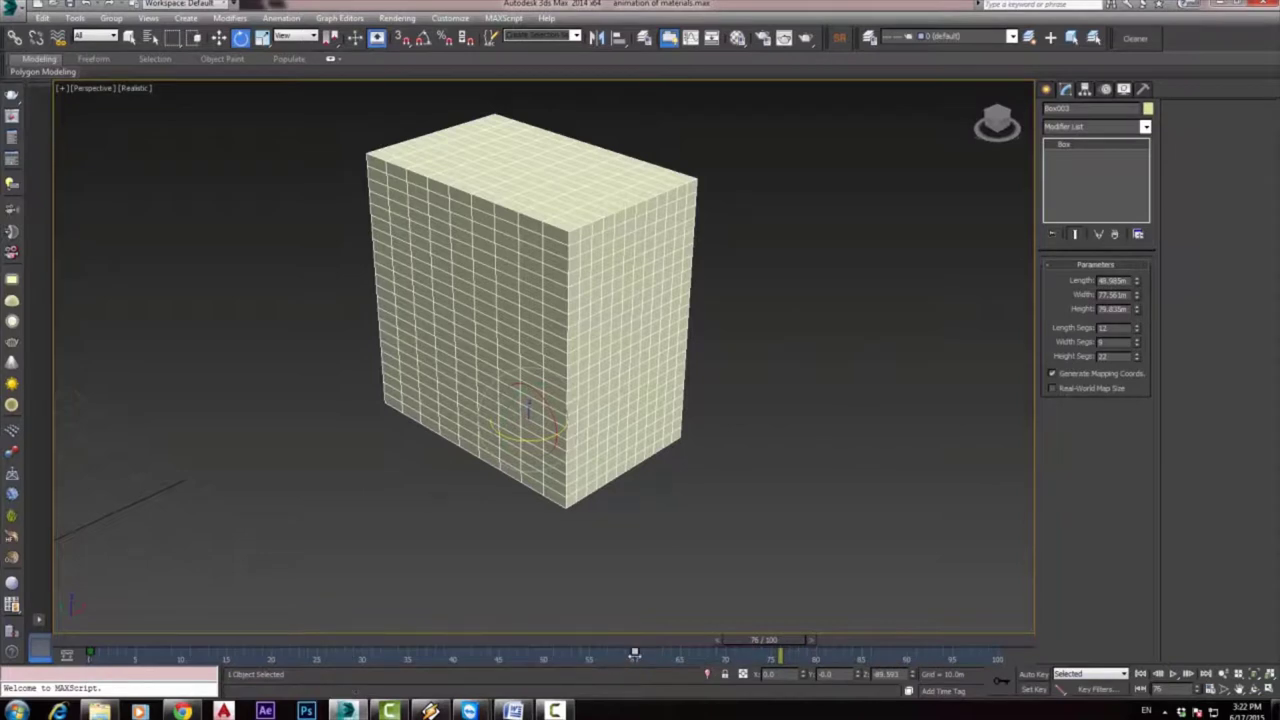
{"action": "left_click_drag", "start_coordinate": [634, 653], "coordinate": [181, 656]}
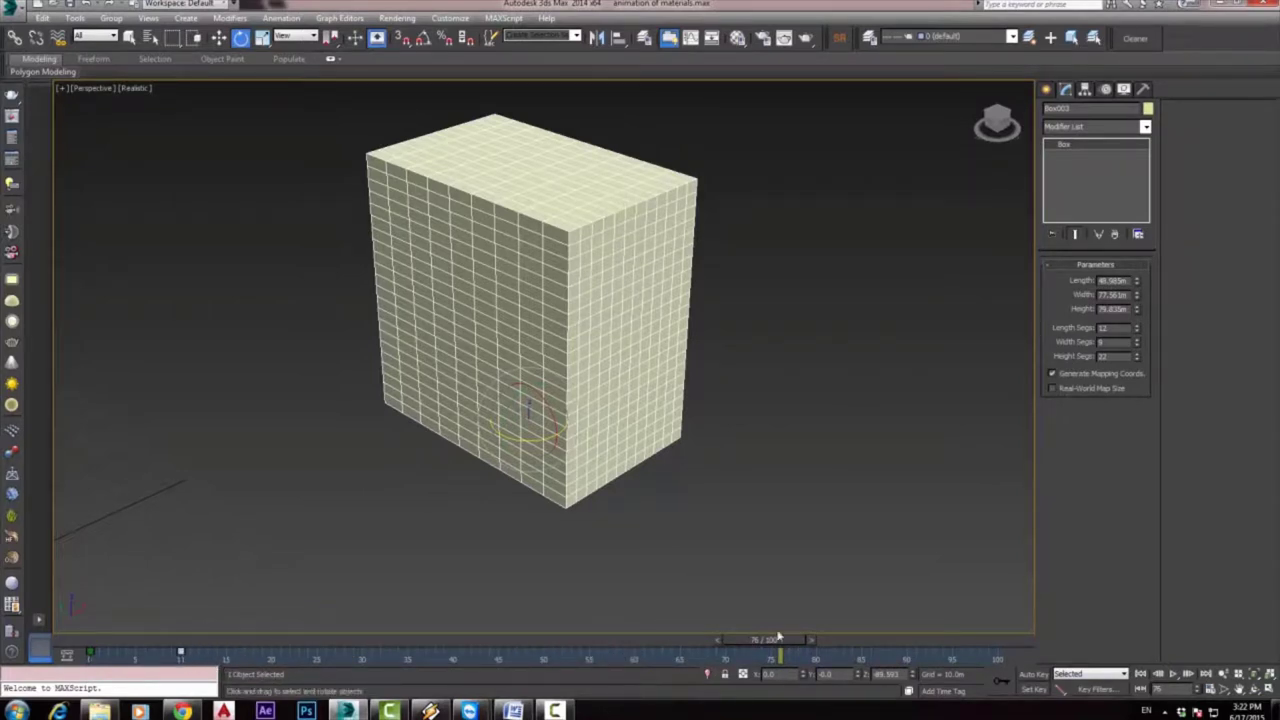
{"action": "left_click_drag", "start_coordinate": [780, 645], "coordinate": [90, 645]}
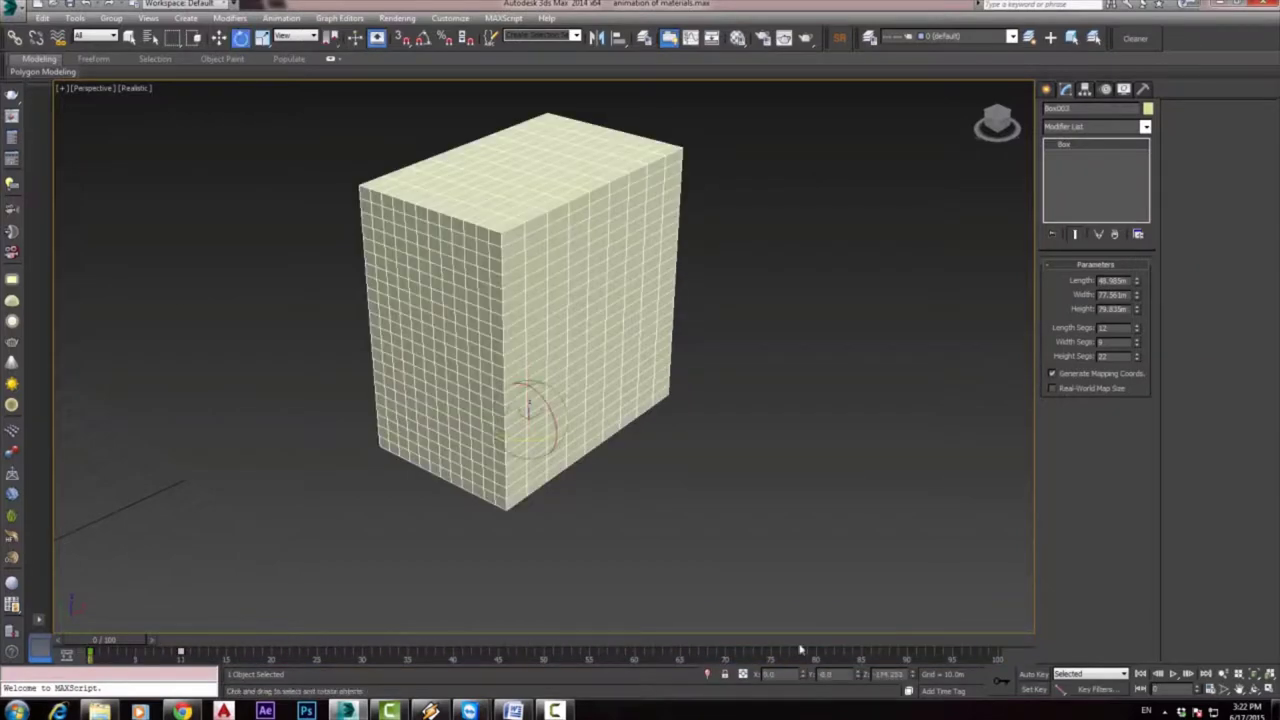
{"action": "left_click", "coordinate": [1178, 676]}
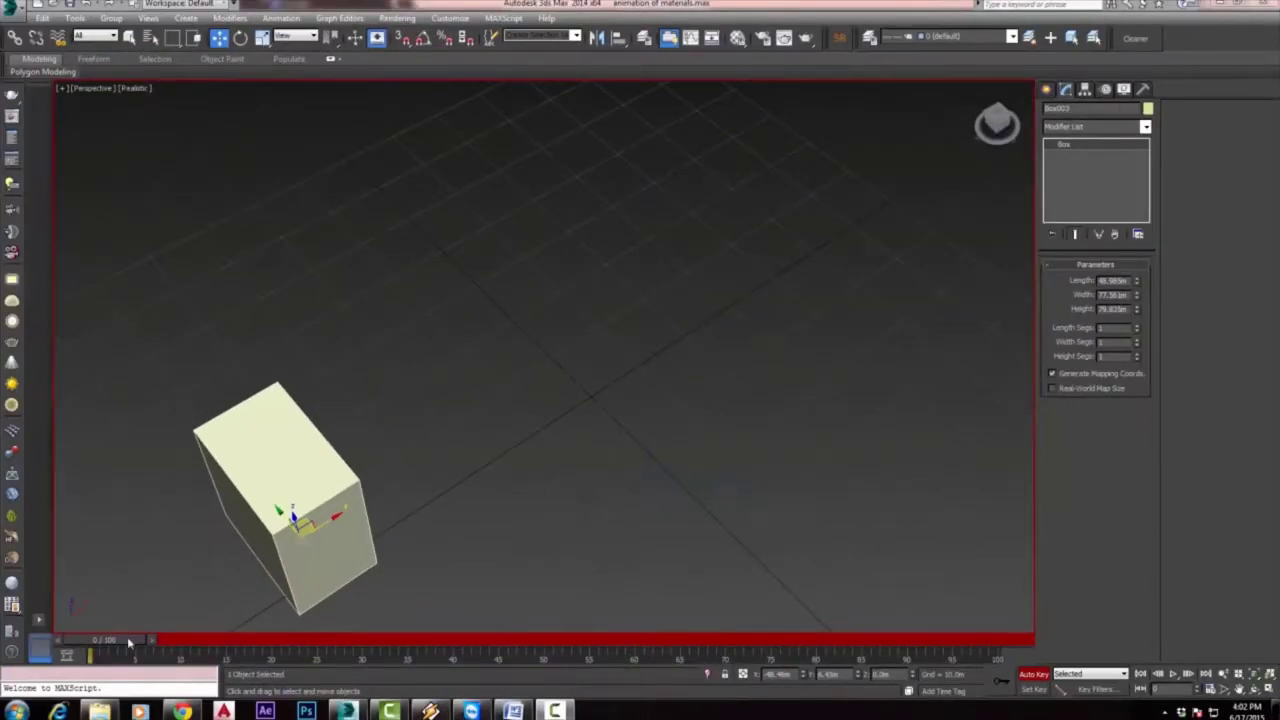
At frame 60 with Auto Key on, move the smaller box toward the lower right.
{"action": "left_click_drag", "start_coordinate": [128, 643], "coordinate": [387, 643]}
{"action": "left_click_drag", "start_coordinate": [293, 518], "coordinate": [483, 282]}
{"action": "left_click_drag", "start_coordinate": [390, 643], "coordinate": [661, 643]}
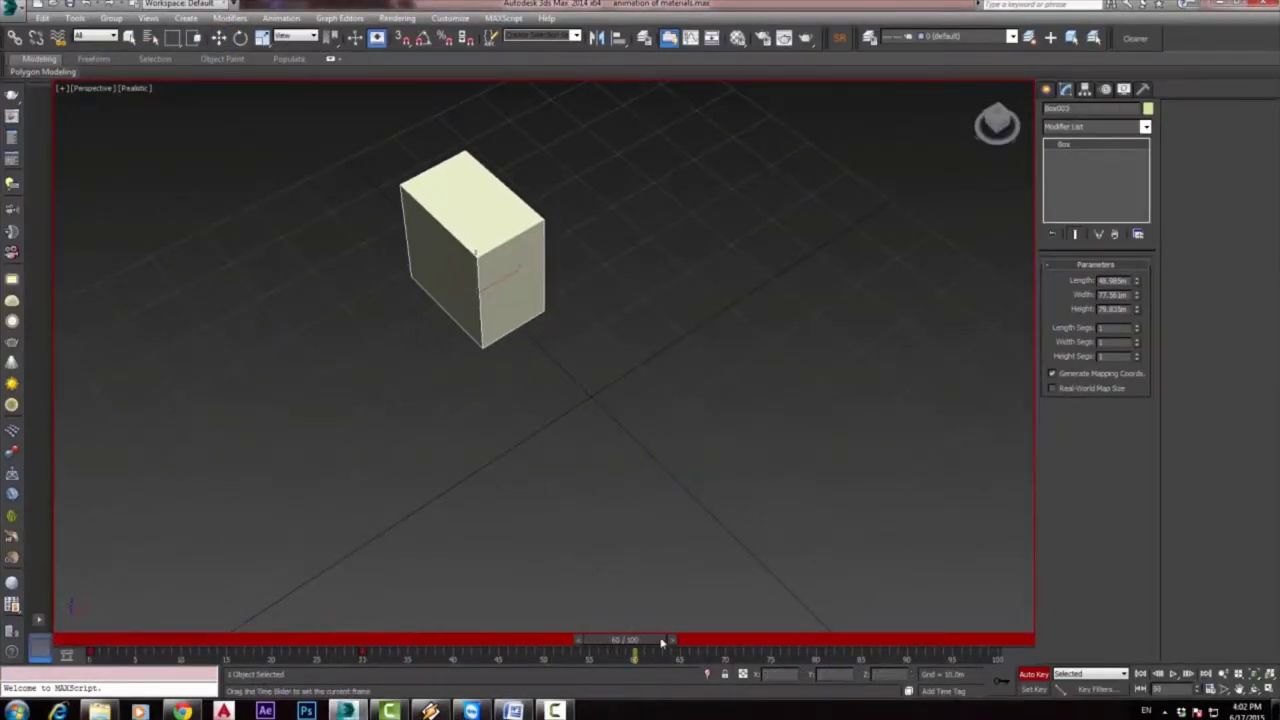
{"action": "key", "text": "w"}
{"action": "left_click_drag", "start_coordinate": [508, 280], "coordinate": [756, 447]}
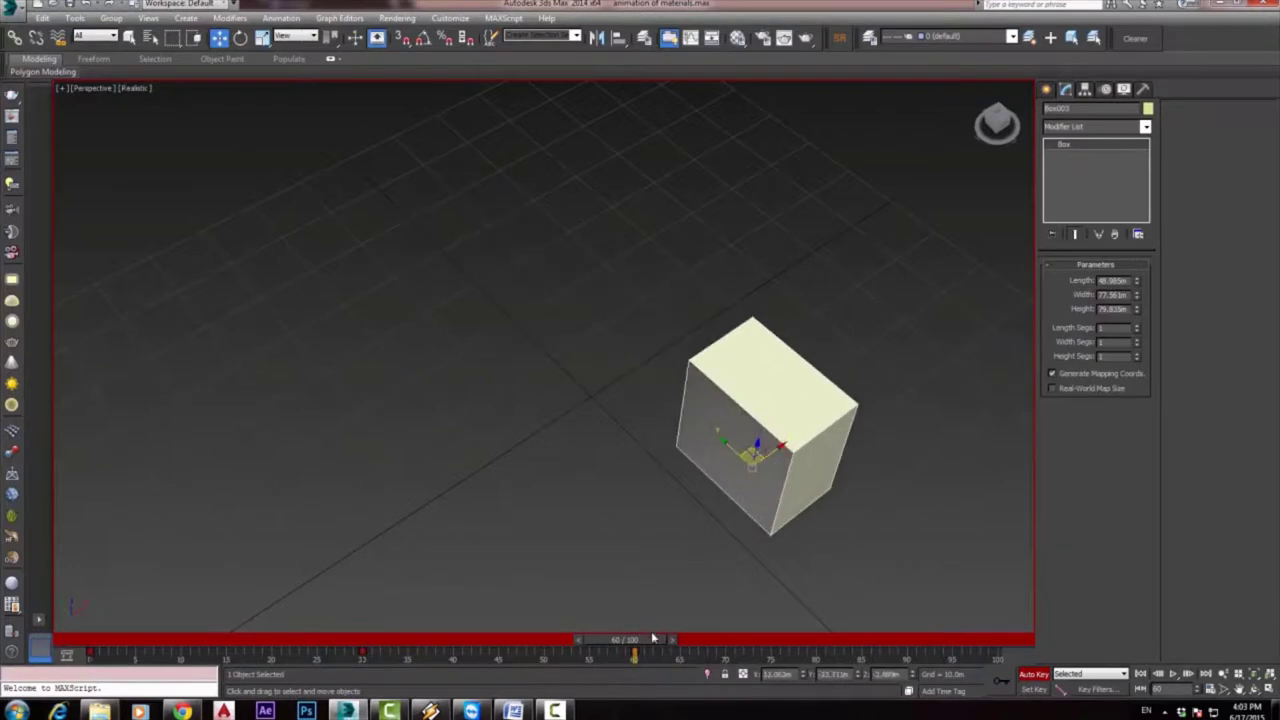
Scrub back through the motion to frame 0, then jump to frame 75.
{"action": "mouse_move", "coordinate": [652, 638]}
{"action": "left_mouse_down"}
{"action": "mouse_move", "coordinate": [134, 635]}
{"action": "mouse_move", "coordinate": [652, 645]}
{"action": "mouse_move", "coordinate": [653, 672]}
{"action": "left_mouse_up"}
{"action": "key", "text": "w"}
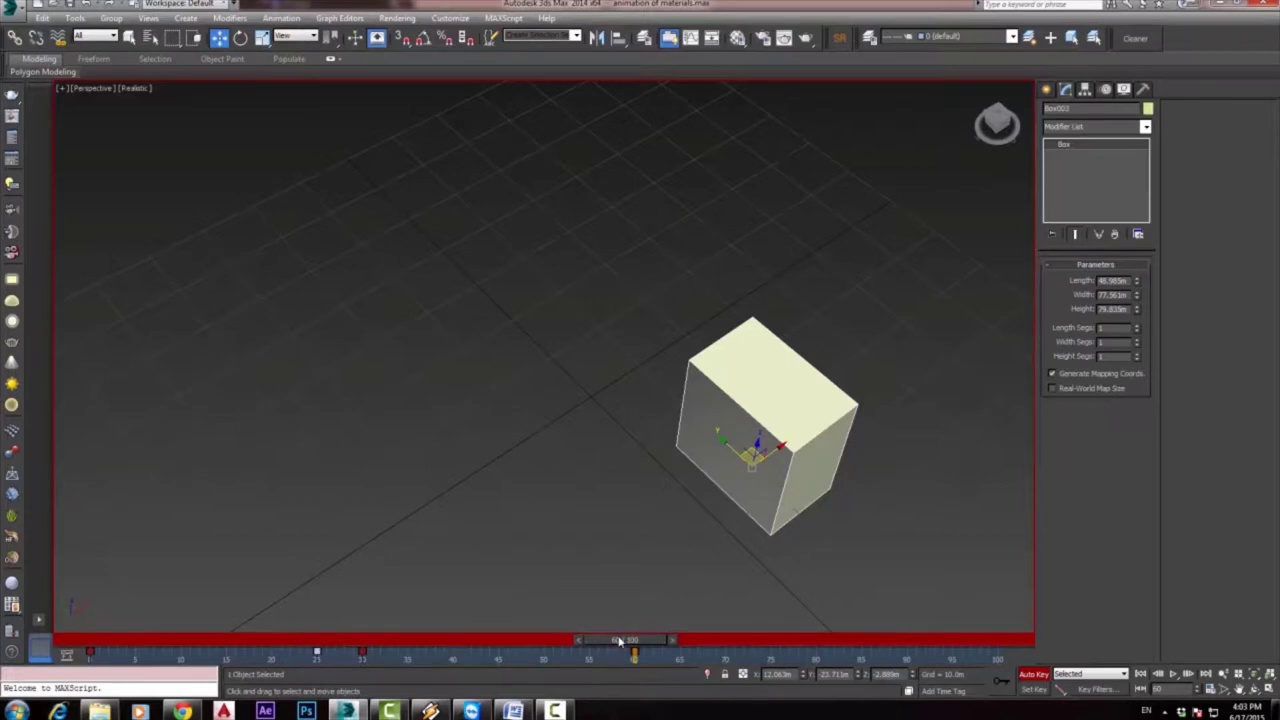
{"action": "left_click_drag", "start_coordinate": [619, 641], "coordinate": [90, 630]}
{"action": "key", "text": "w"}
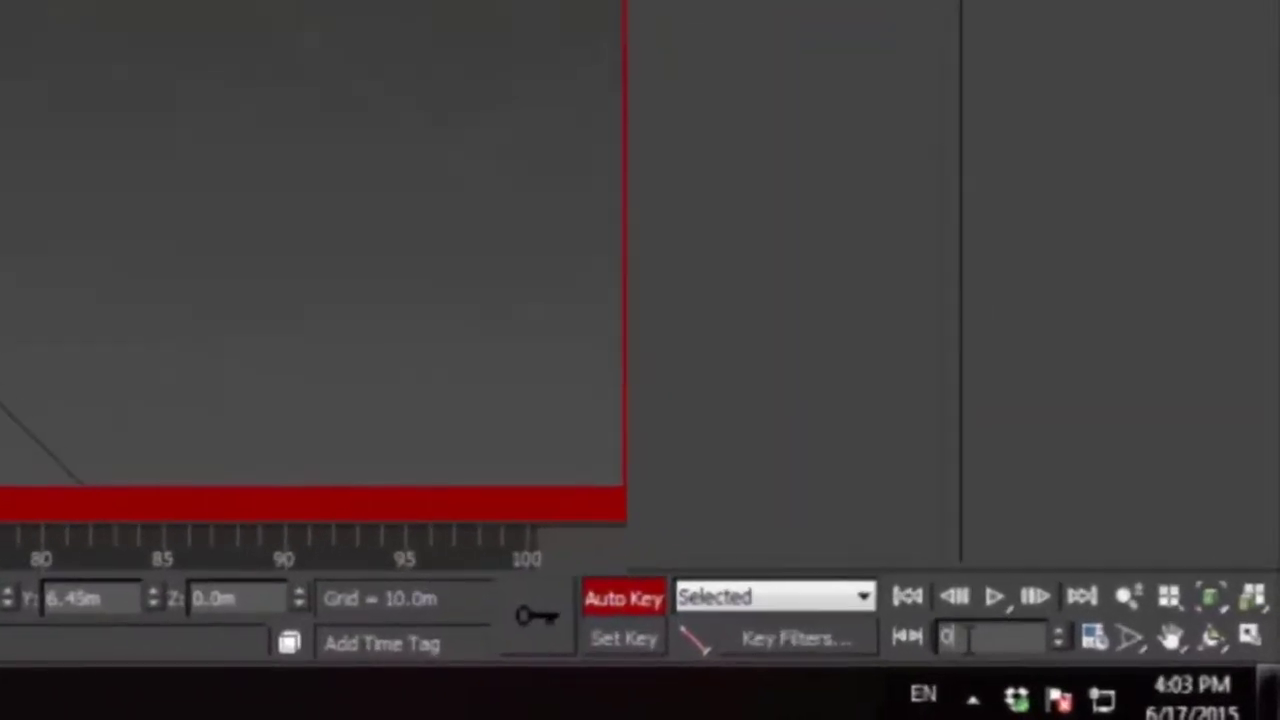
{"action": "double_click", "coordinate": [1152, 688]}
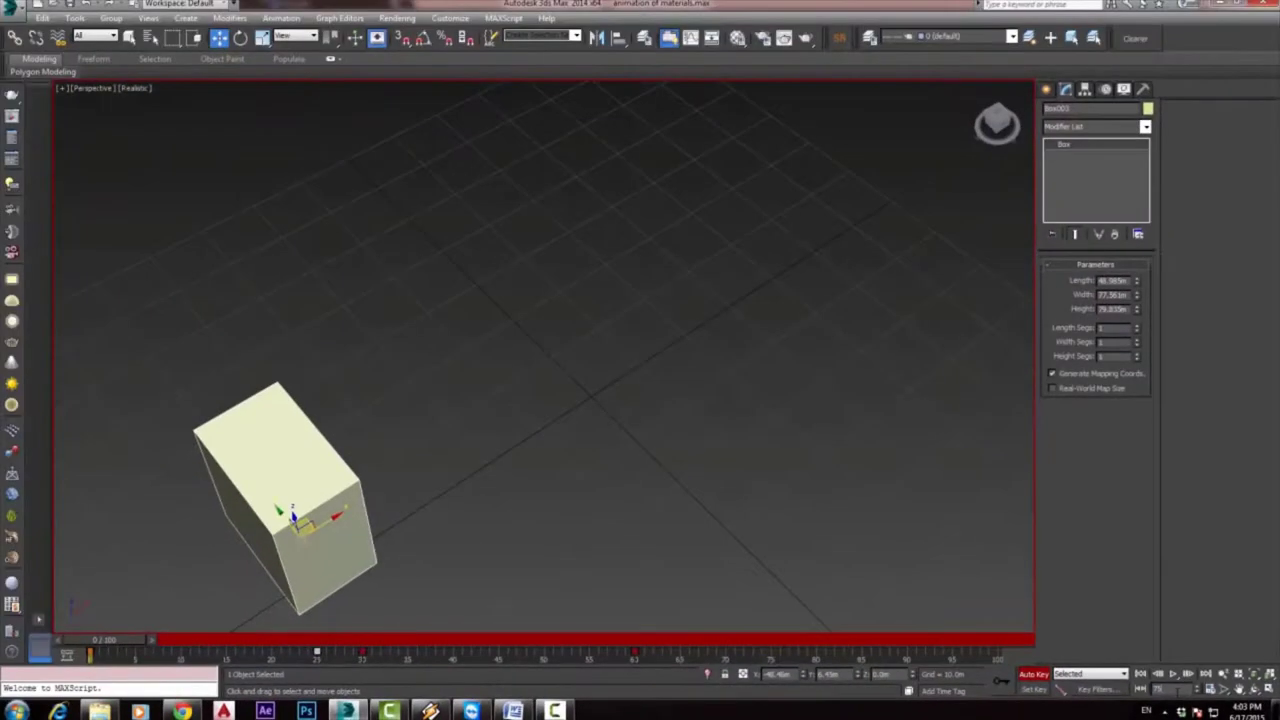
{"action": "type", "text": "75"}
{"action": "key", "text": "Return"}
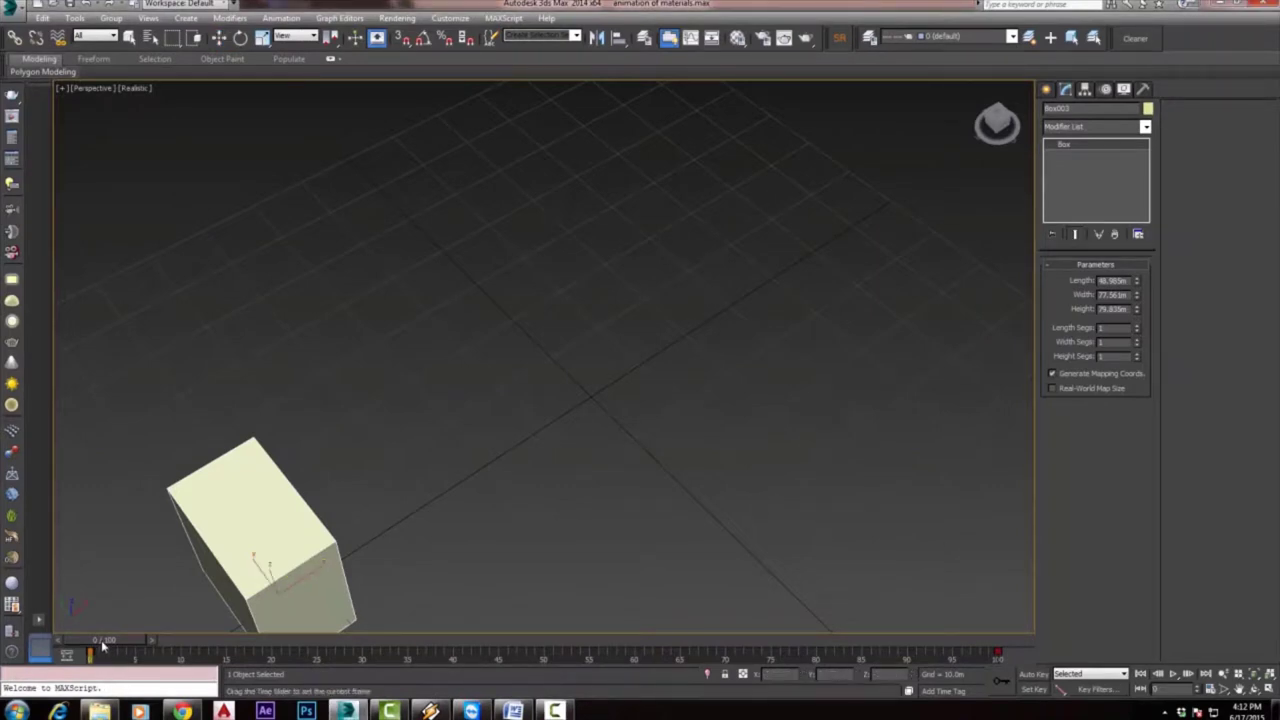
{"action": "left_click_drag", "start_coordinate": [102, 647], "coordinate": [1008, 603]}
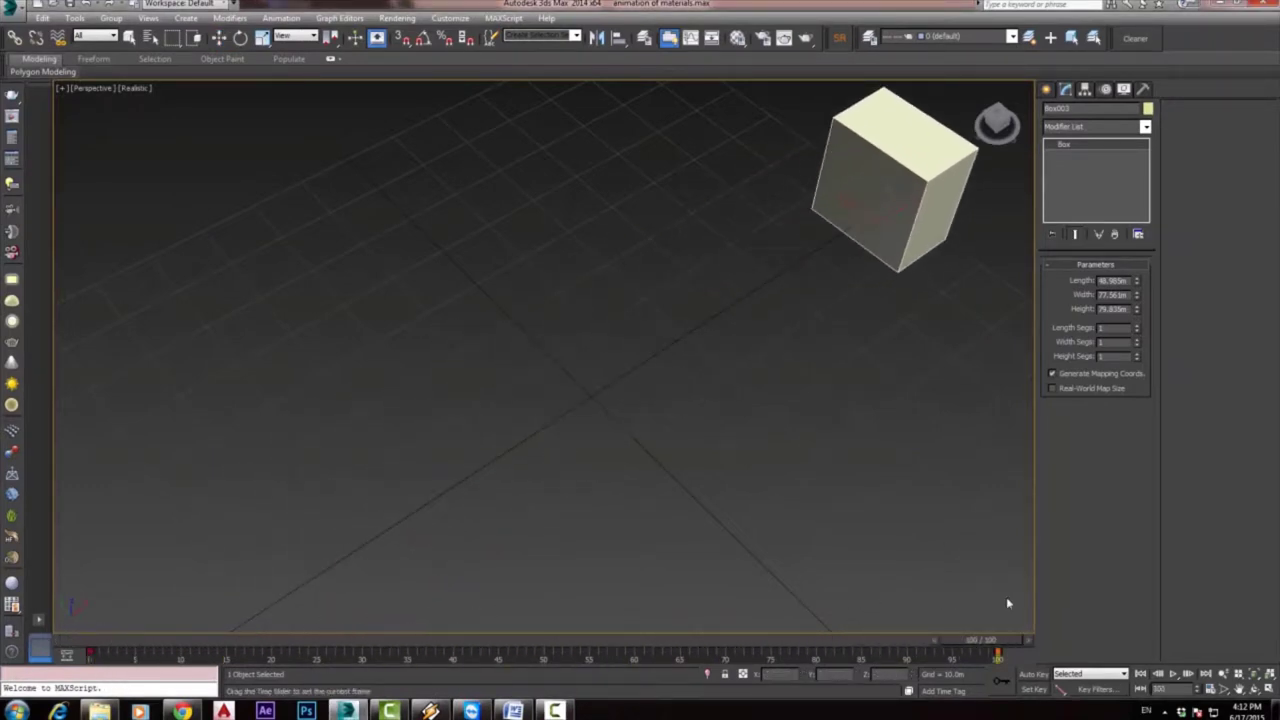
{"action": "left_click", "coordinate": [1174, 674]}
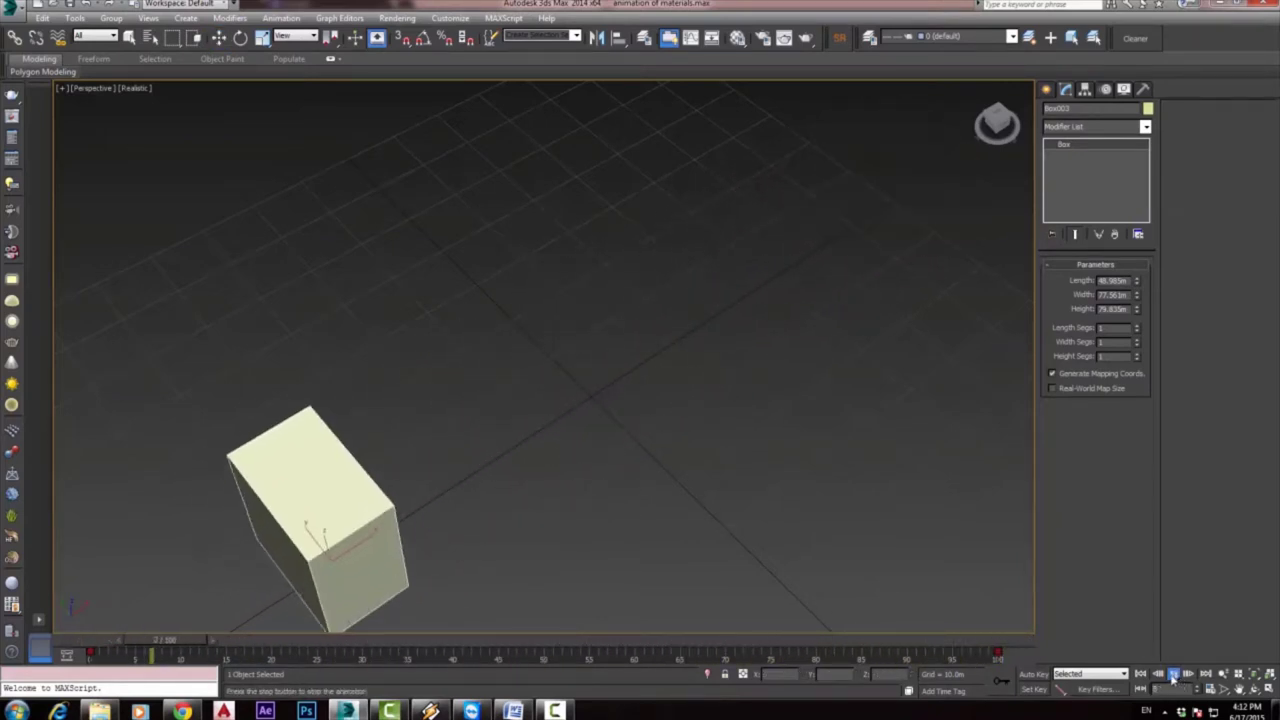
{"action": "left_click", "coordinate": [1174, 676]}
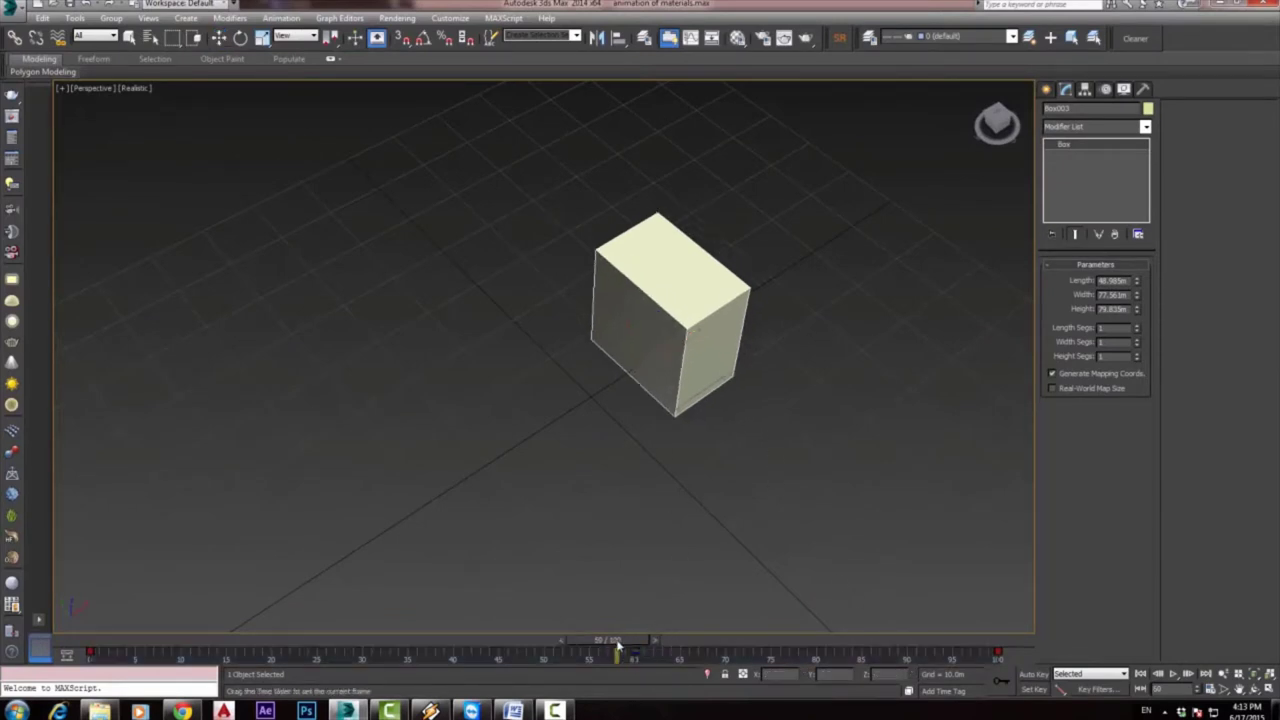
Play the box's movement, then move its frame 60 position key to 54.
{"action": "left_click_drag", "start_coordinate": [636, 652], "coordinate": [90, 652]}
{"action": "left_click", "coordinate": [1176, 675]}
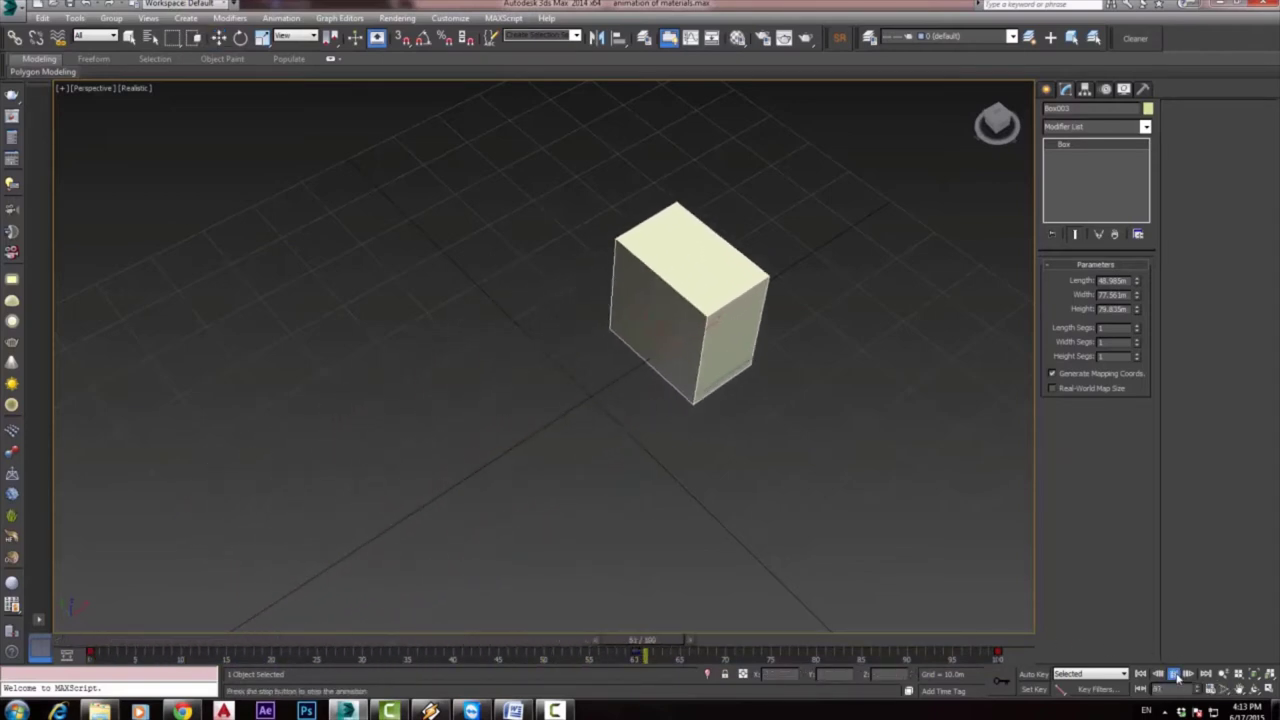
{"action": "left_click", "coordinate": [1176, 675]}
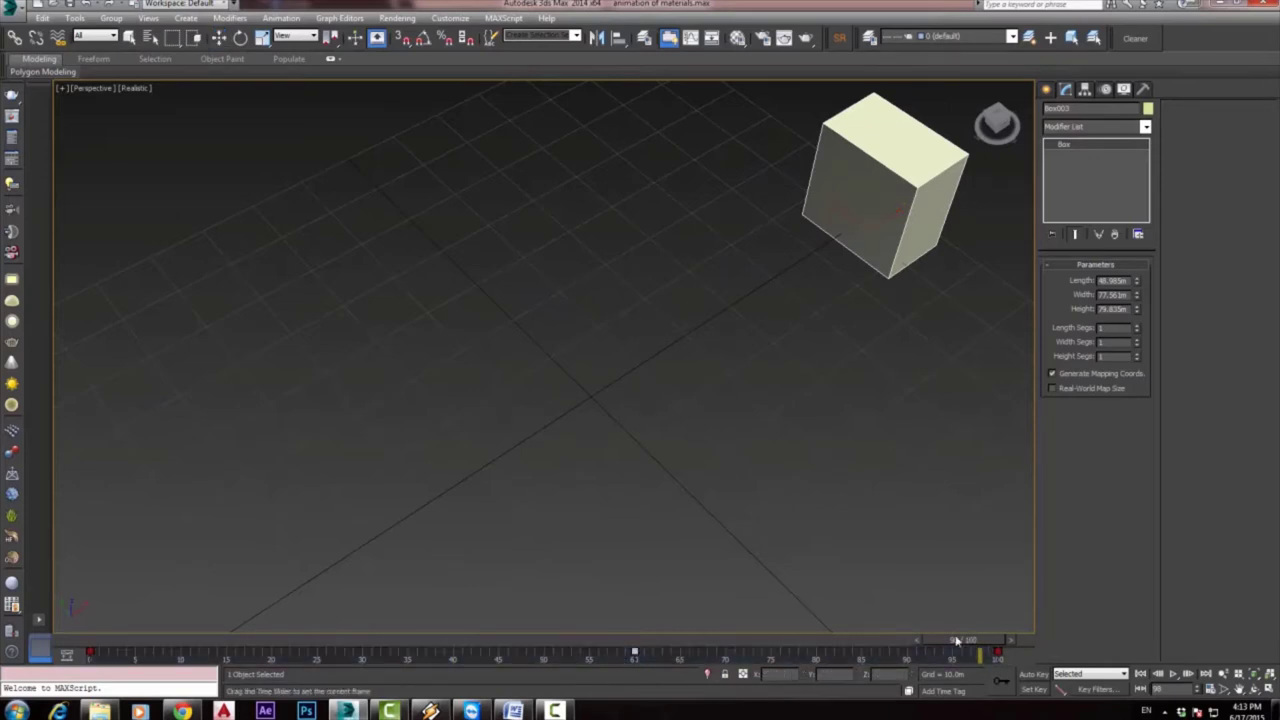
{"action": "left_click", "coordinate": [646, 638]}
{"action": "key", "text": "w"}
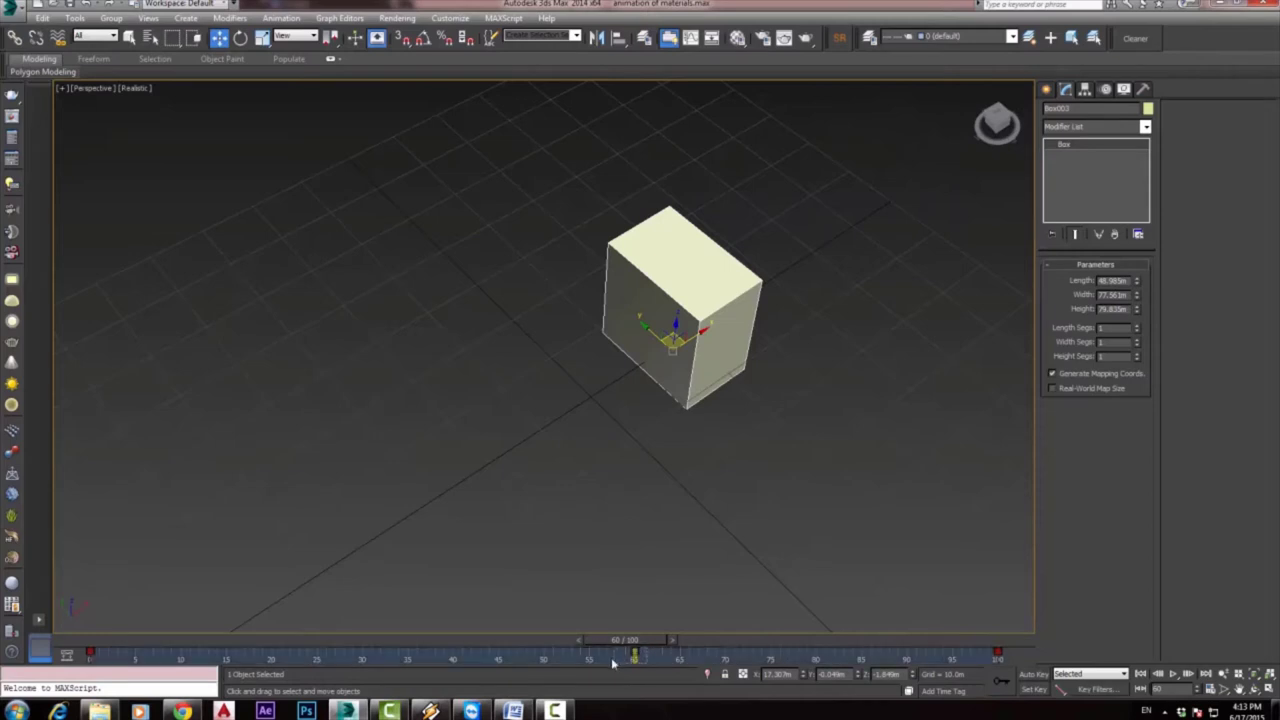
{"action": "left_click_drag", "start_coordinate": [634, 654], "coordinate": [272, 651]}
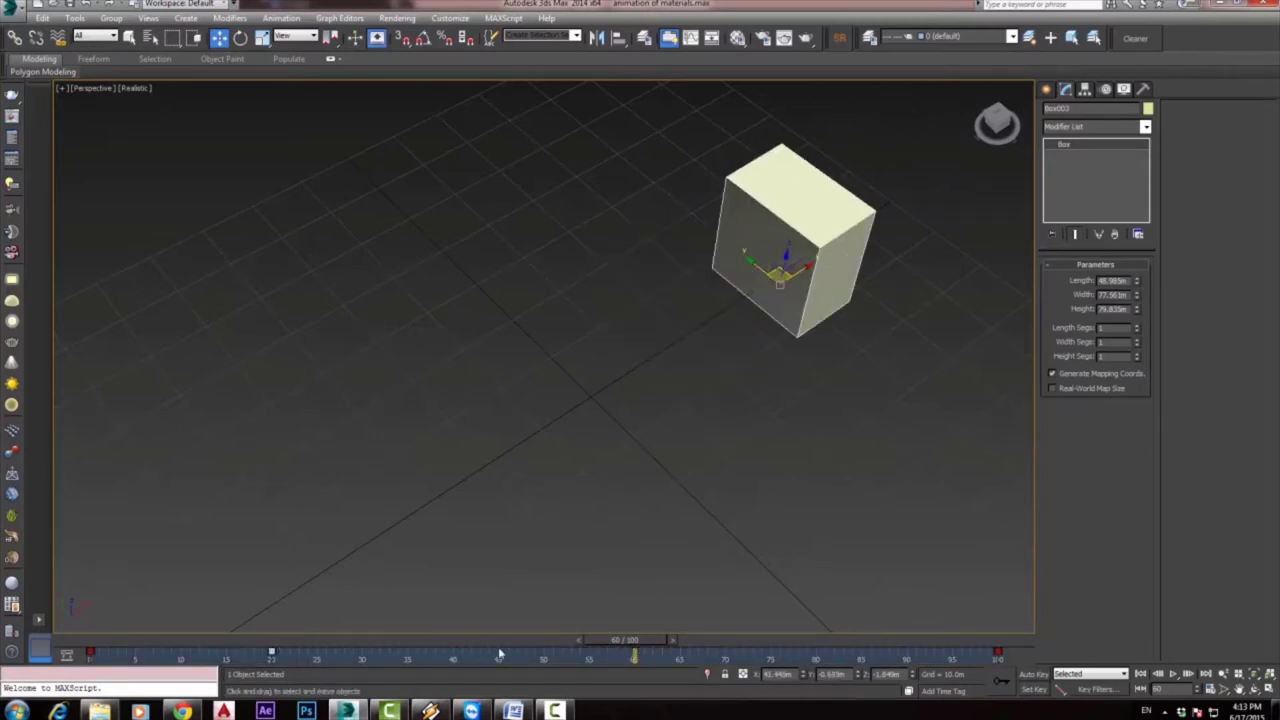
Replay from frame 0, move the frame 20 position key to 90, and play again.
{"action": "left_click_drag", "start_coordinate": [612, 642], "coordinate": [100, 640]}
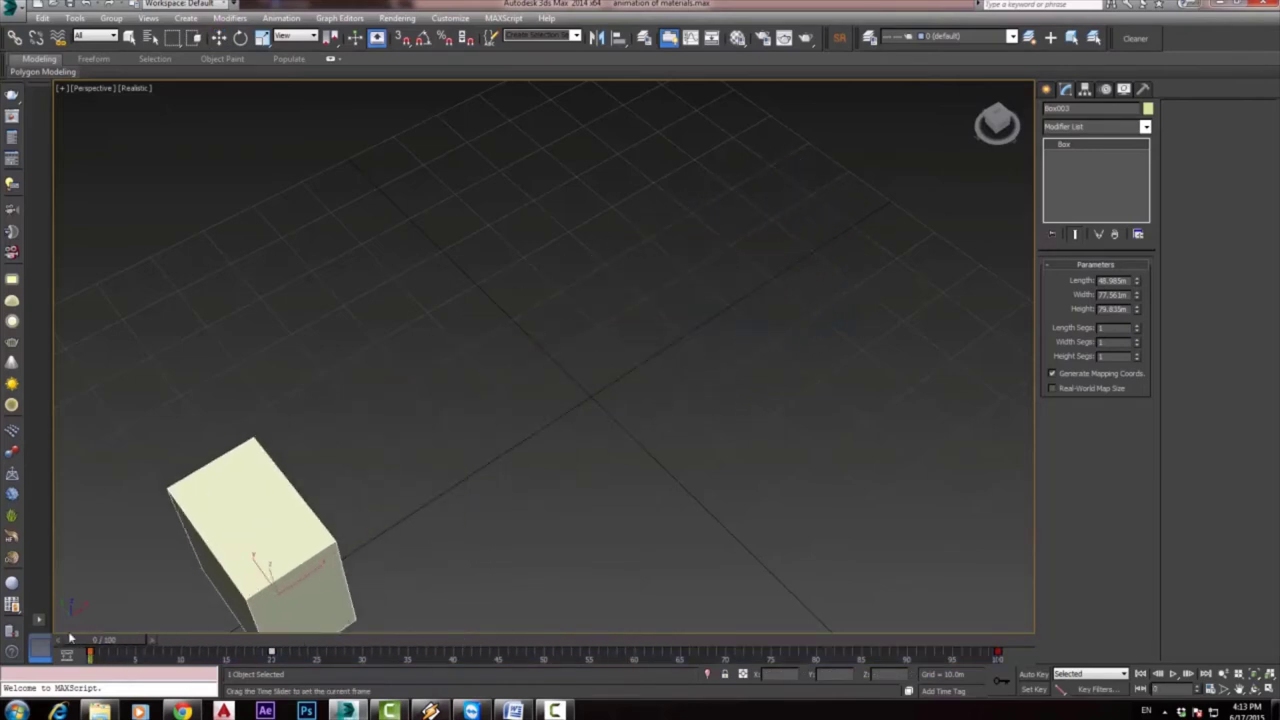
{"action": "left_click", "coordinate": [1177, 677]}
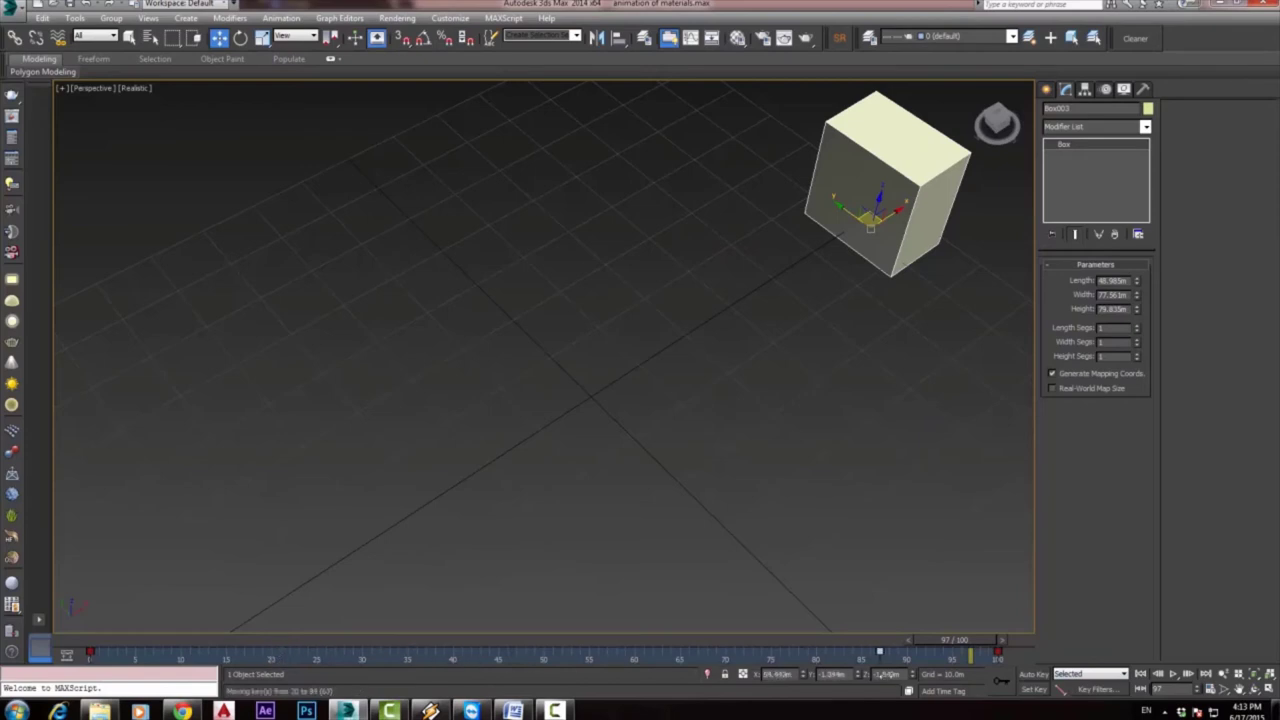
{"action": "mouse_move", "coordinate": [907, 652]}
{"action": "left_mouse_down"}
{"action": "mouse_move", "coordinate": [915, 670]}
{"action": "mouse_move", "coordinate": [348, 634]}
{"action": "mouse_move", "coordinate": [46, 640]}
{"action": "left_mouse_up"}
{"action": "left_click", "coordinate": [1174, 675]}
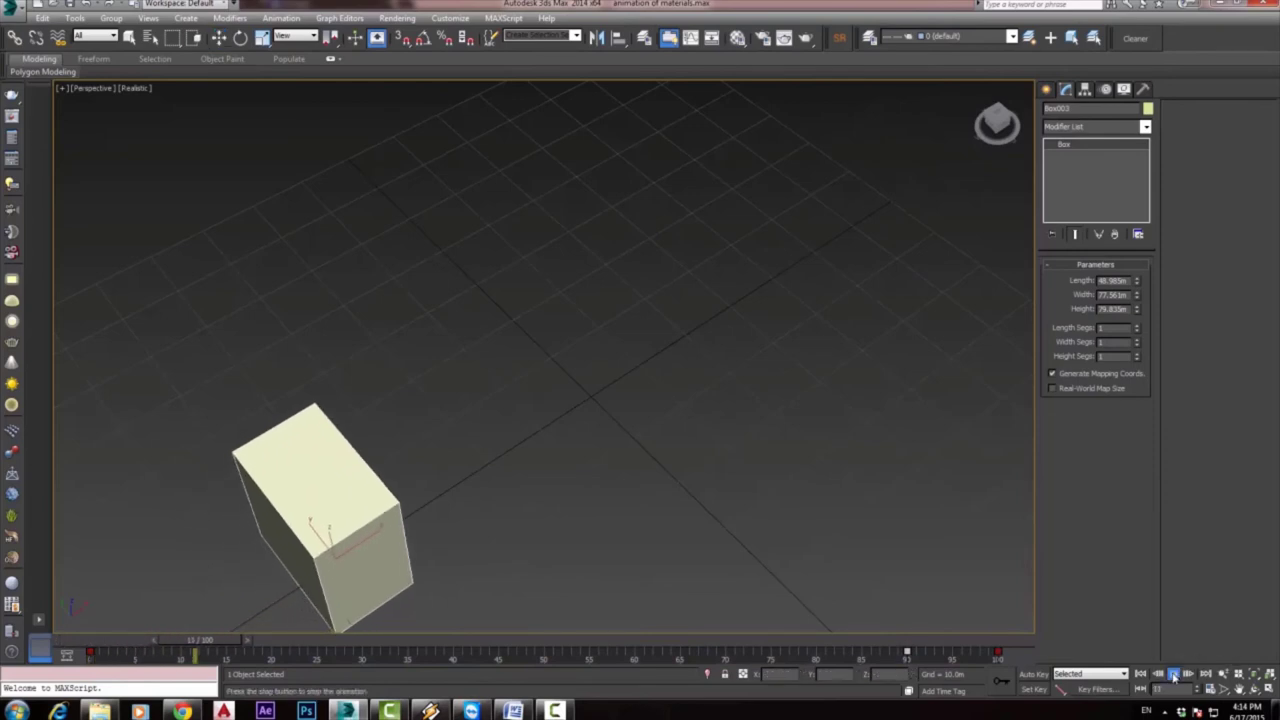